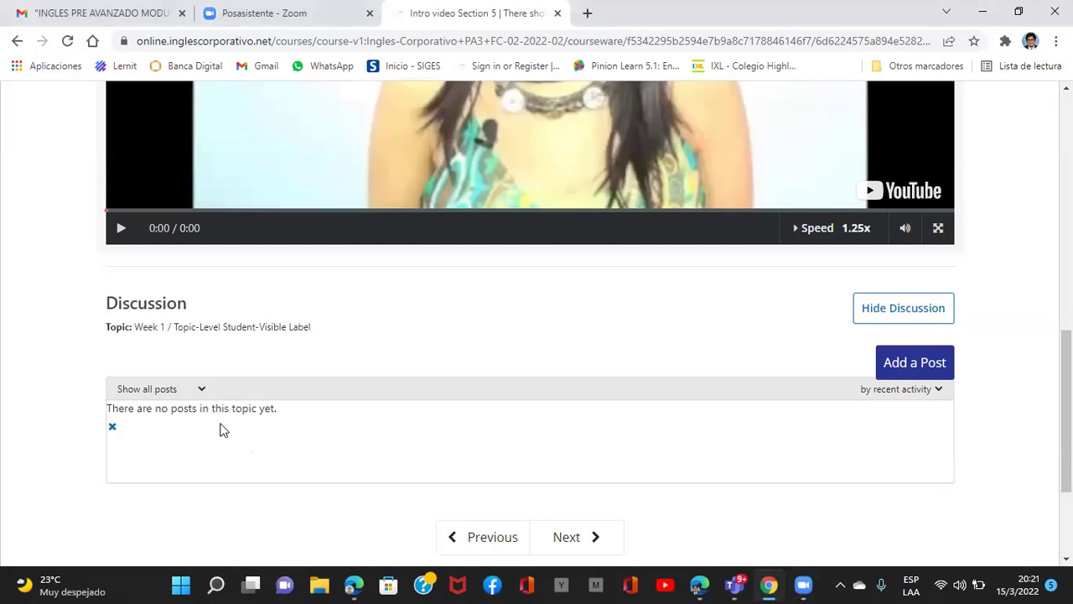
- Start a new discussion post under the Week 1 topic and title it "Our examples"
left_click(918, 365)
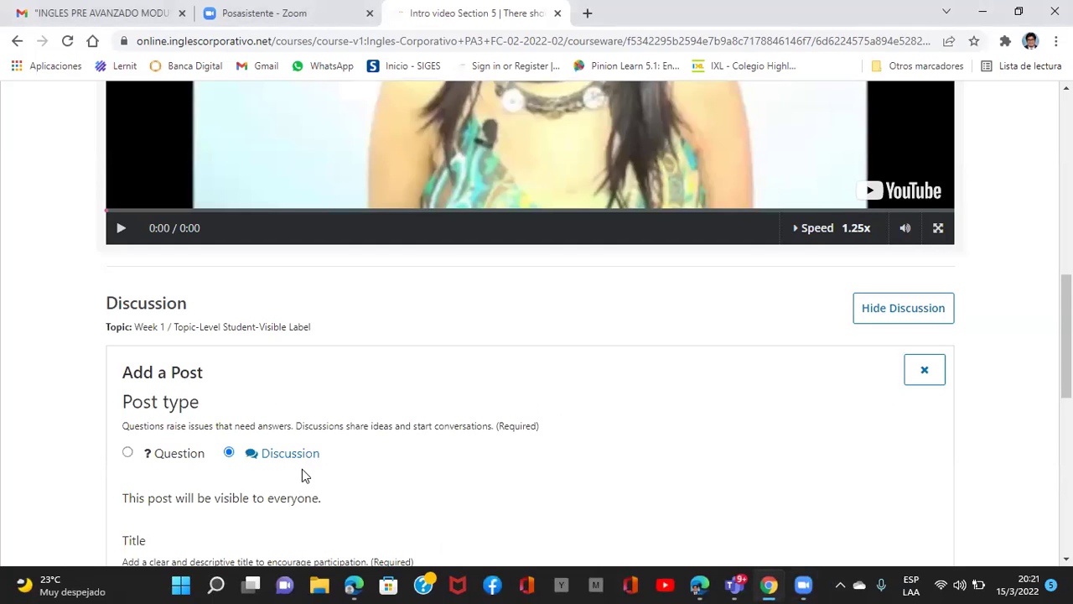
scroll(302, 468, "down", 3)
left_click(192, 276)
type("Our examples")
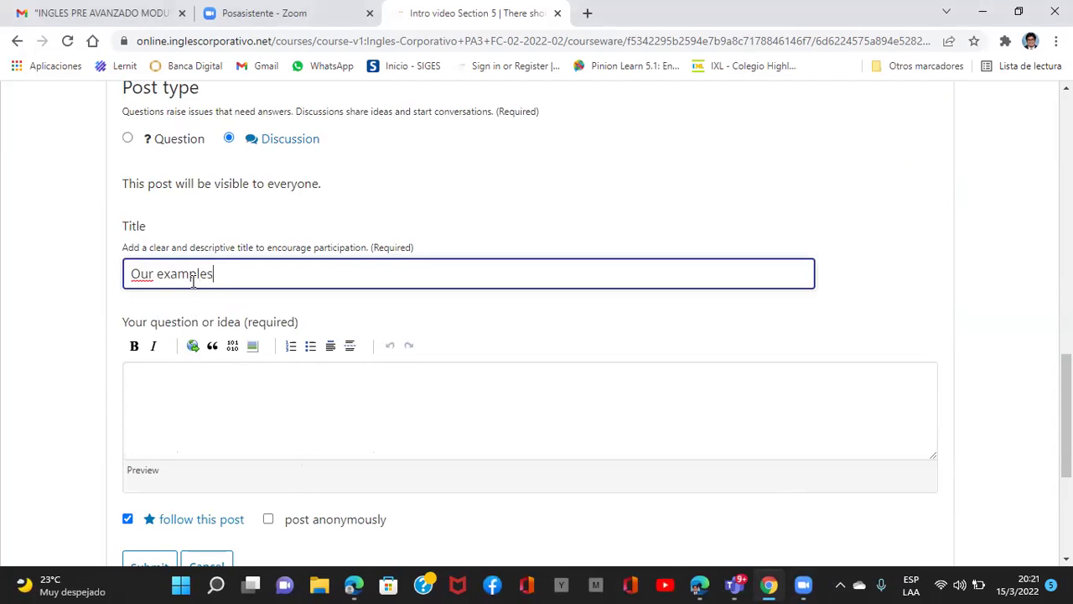
- Begin the post's body with "The people should be formed"
left_click(278, 384)
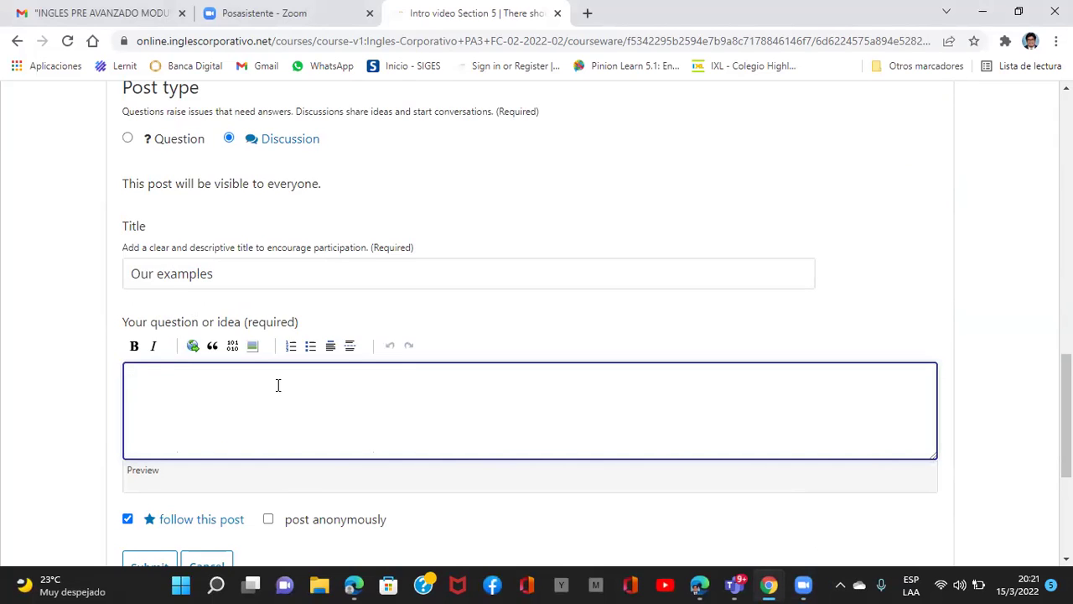
type("The people")
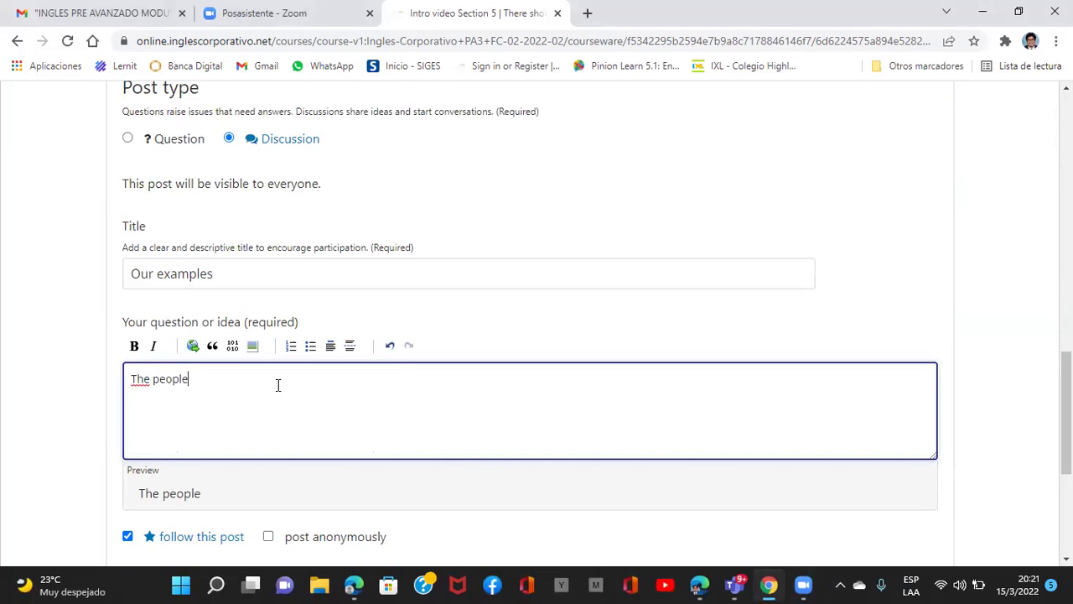
type(" should be")
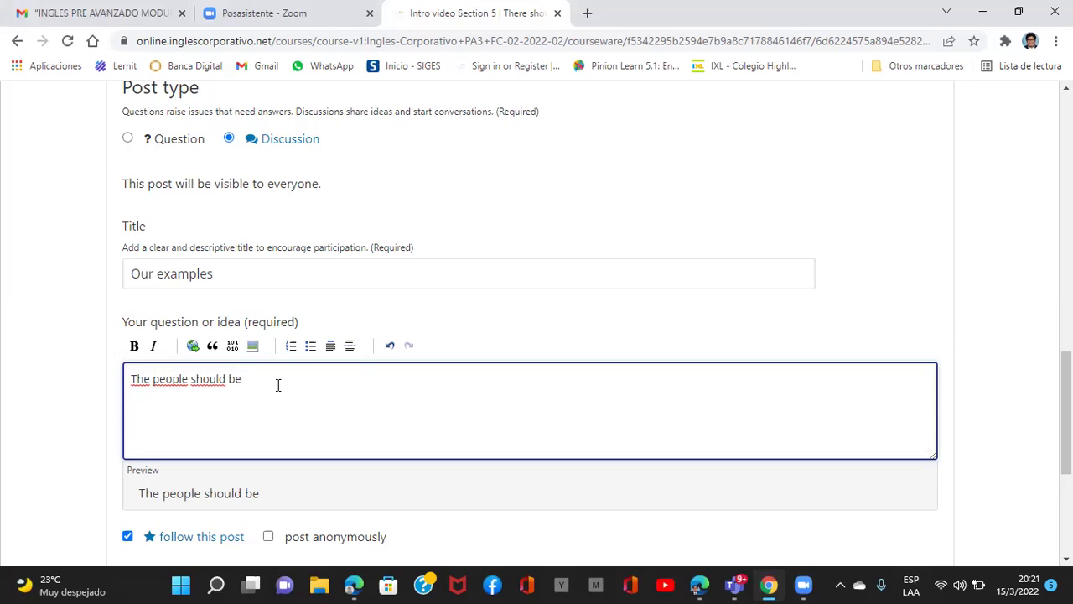
type("fomi")
key("BackSpace")
key("BackSpace")
type("rmed")
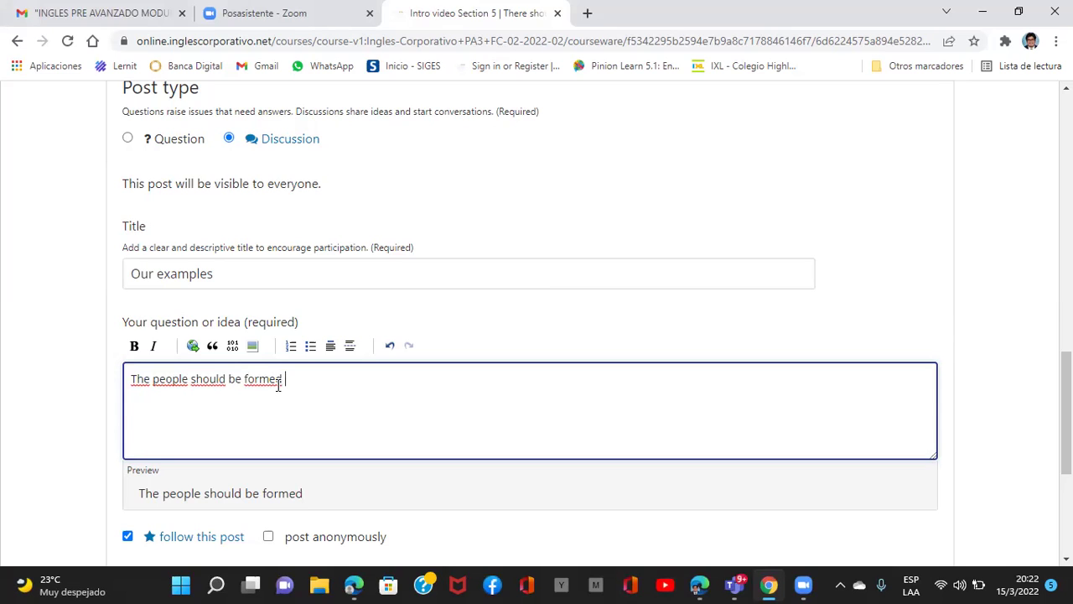
- Complete the first sentence so it reads "The people should be formed in a good nutrition."
type(" in technique")
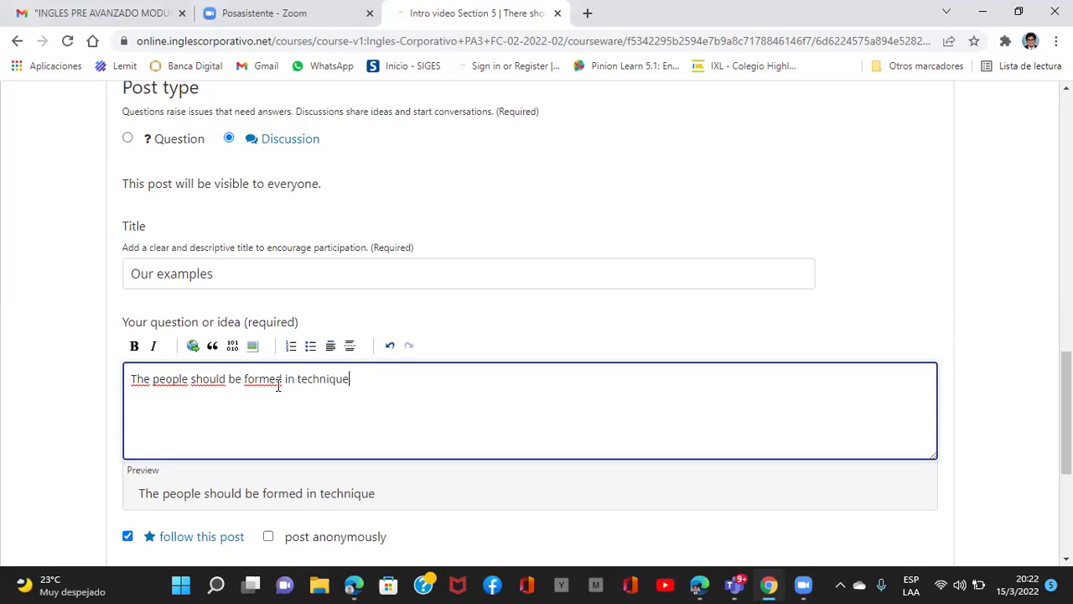
type("s")
key("BackSpace")
key("BackSpace")
key("BackSpace")
key("BackSpace")
key("BackSpace")
key("BackSpace")
key("BackSpace")
key("BackSpace")
key("BackSpace")
key("BackSpace")
key("BackSpace")
key("BackSpace")
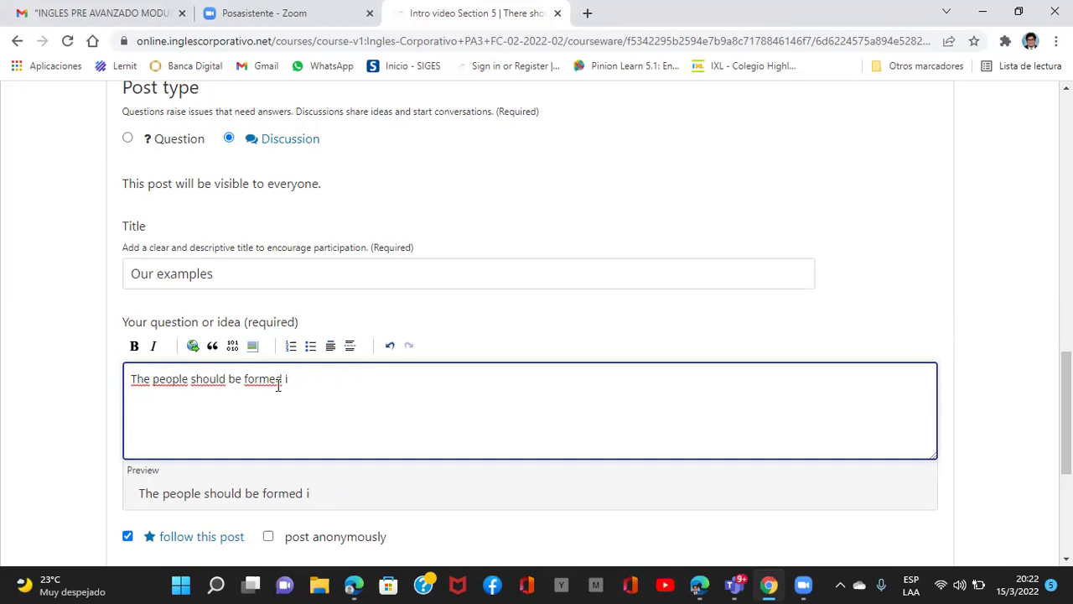
type("n nutrition")
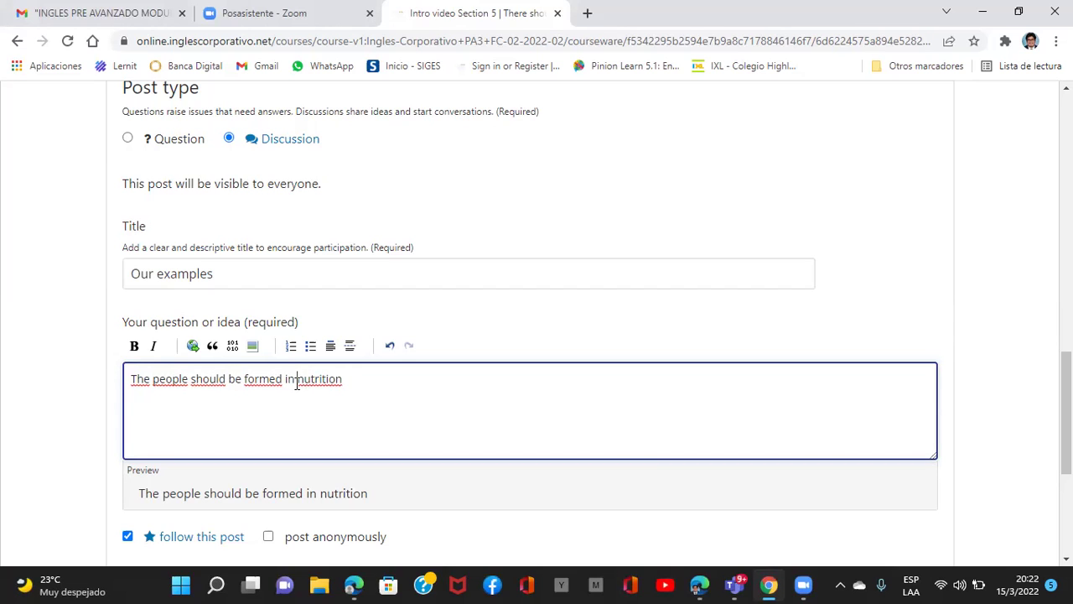
type("a good")
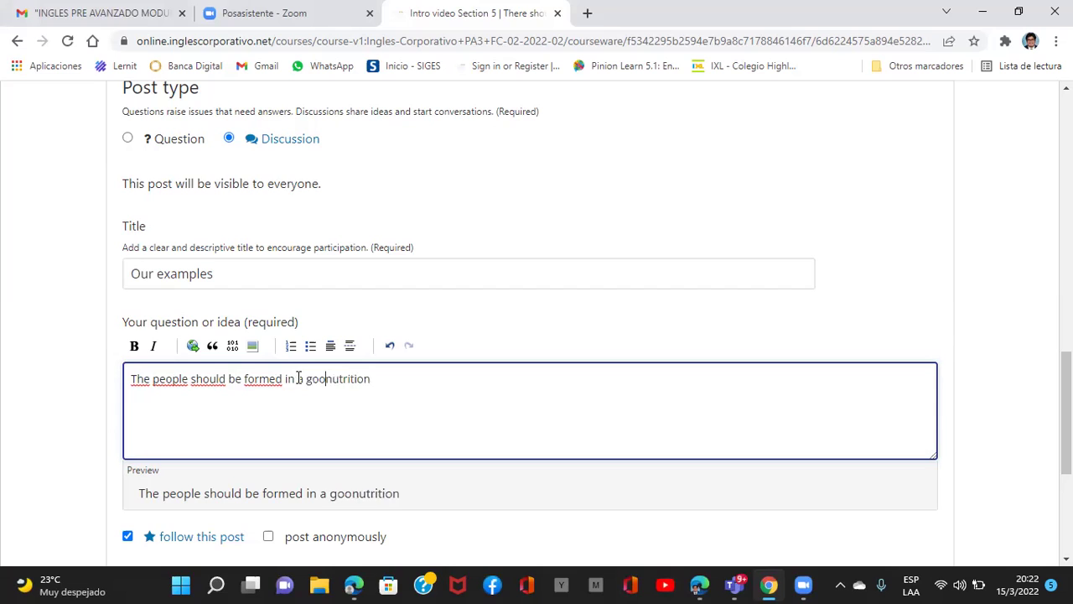
left_click(411, 381)
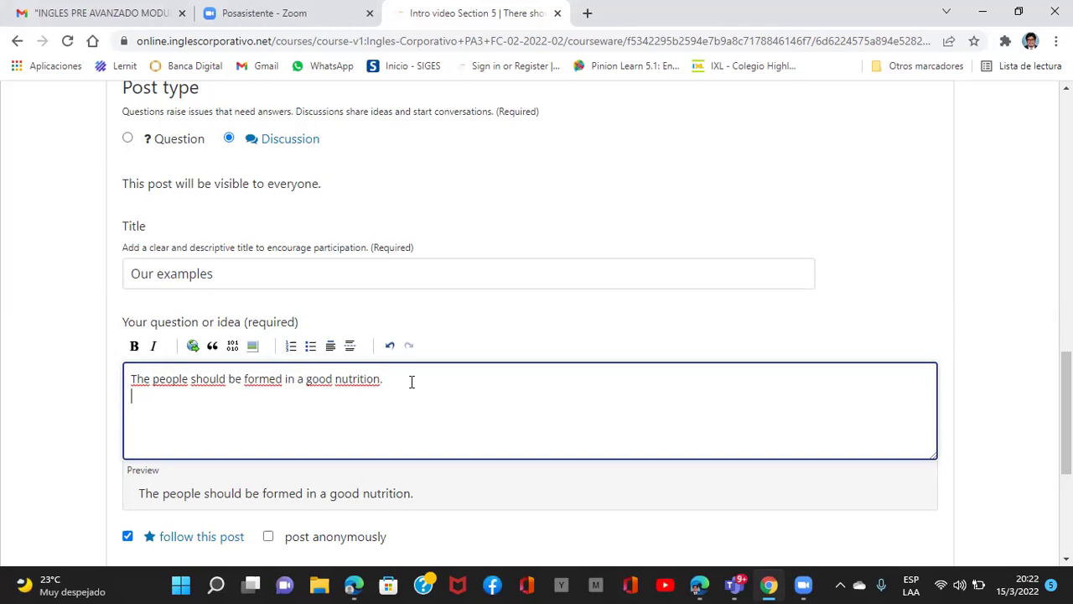
- Raise the system volume to 86
key("XF86AudioRaiseVolume")
key("XF86AudioRaiseVolume")
key("XF86AudioRaiseVolume")
key("XF86AudioRaiseVolume")
key("XF86AudioRaiseVolume")
key("XF86AudioRaiseVolume")
key("XF86AudioRaiseVolume")
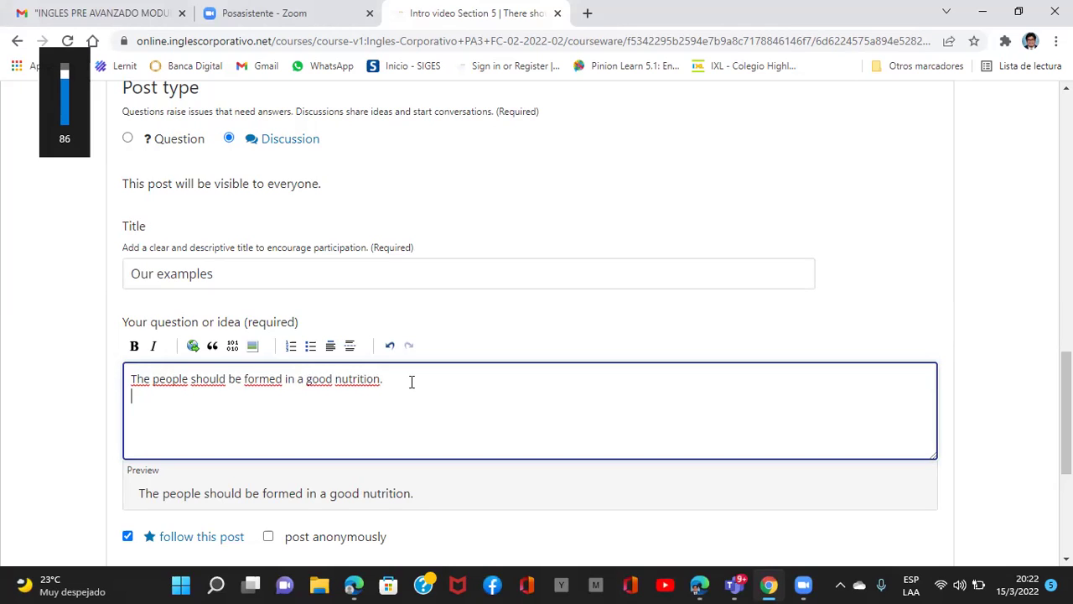
- Add a second line to the post's body reading "English class shouldn't be to late."
key("Return")
type("Englis")
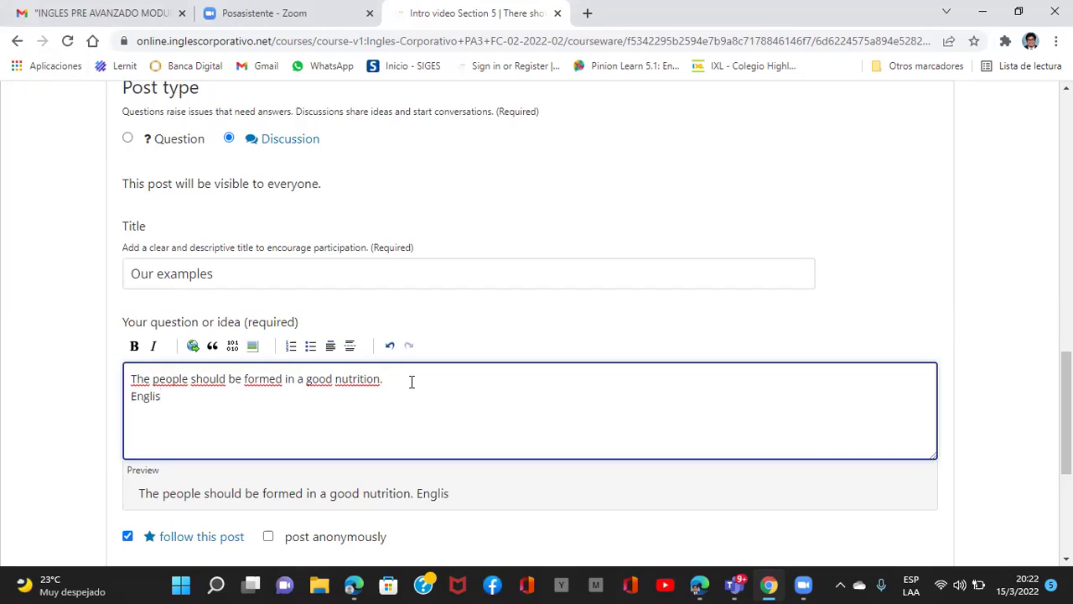
type("h clase")
key("BackSpace")
type("s sho")
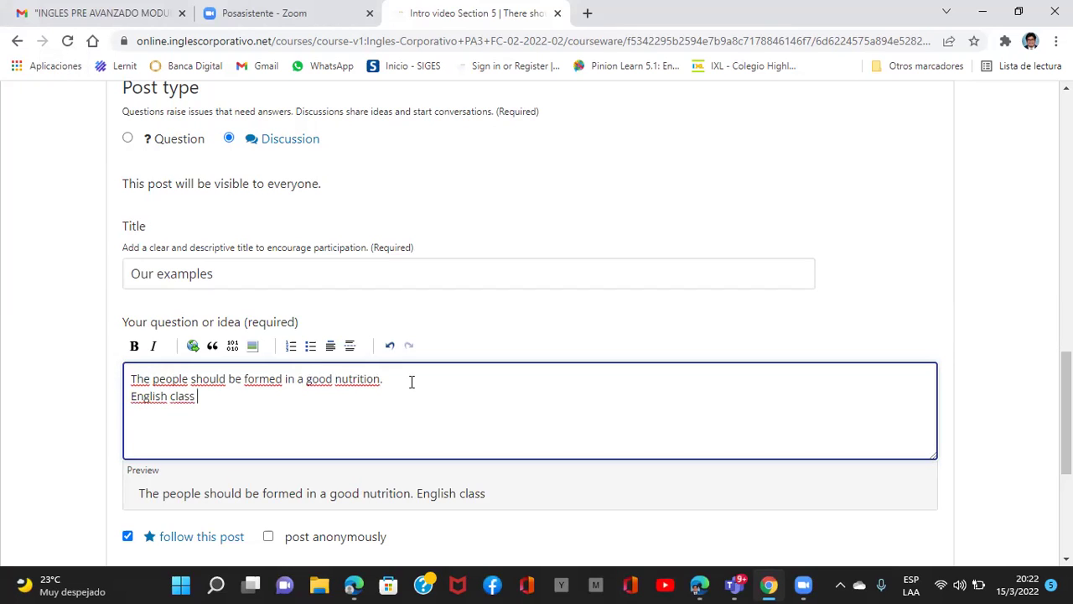
type("ulb b")
key("BackSpace")
key("BackSpace")
key("BackSpace")
type("dn't be to late.")
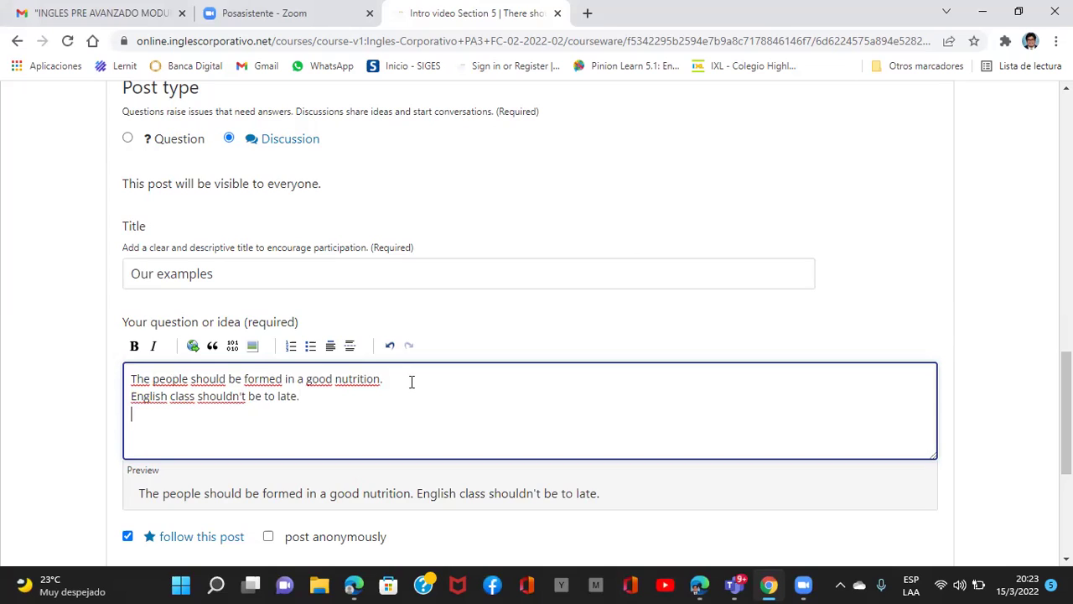
- Begin a third line in the post's body with "The people should be educated"
type("The people ")
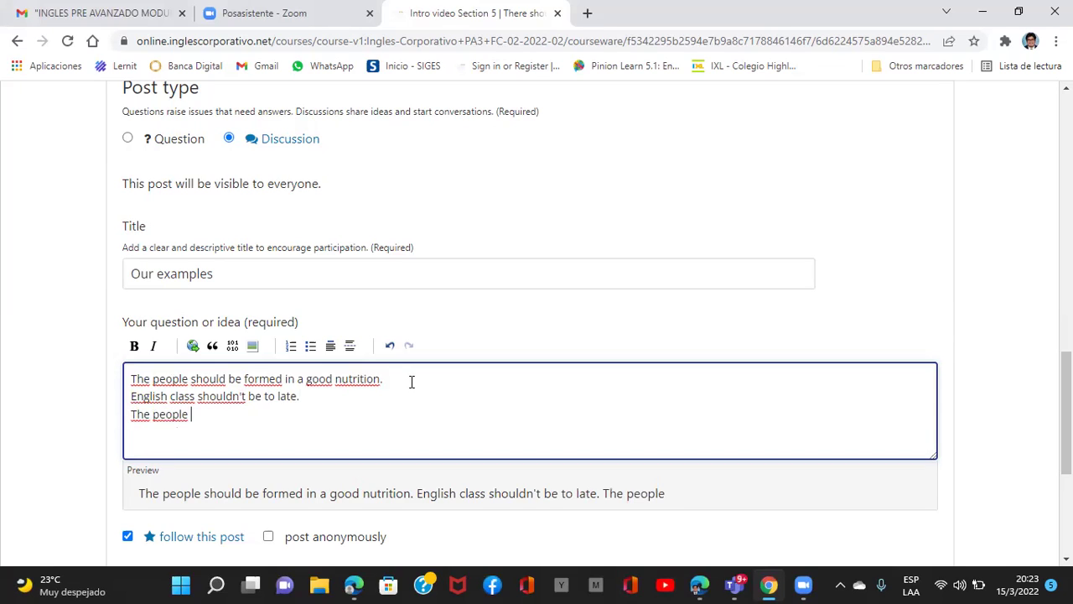
type("should be ")
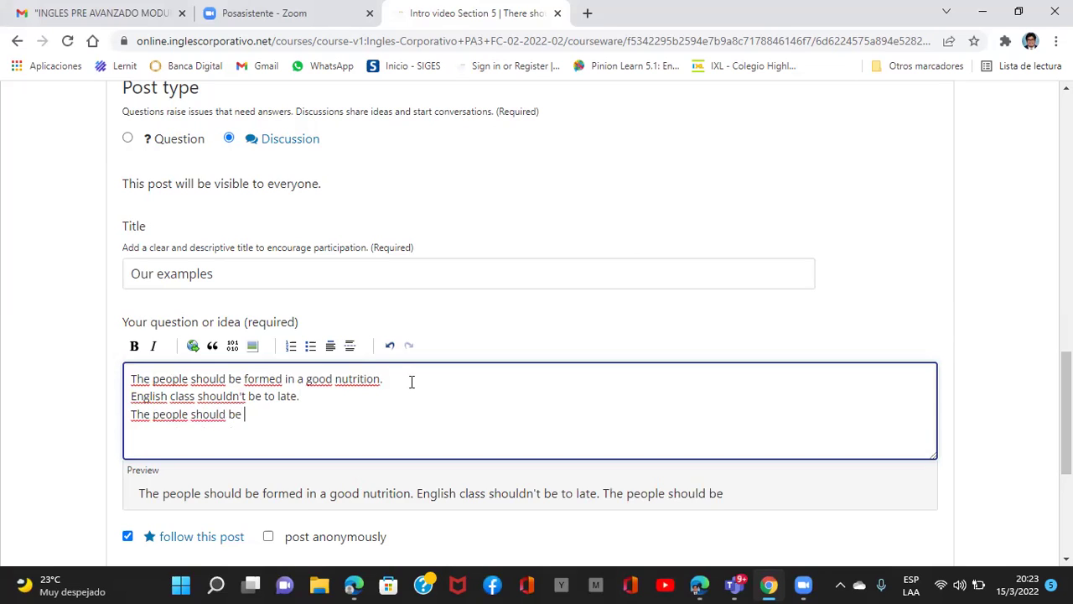
type("eduated")
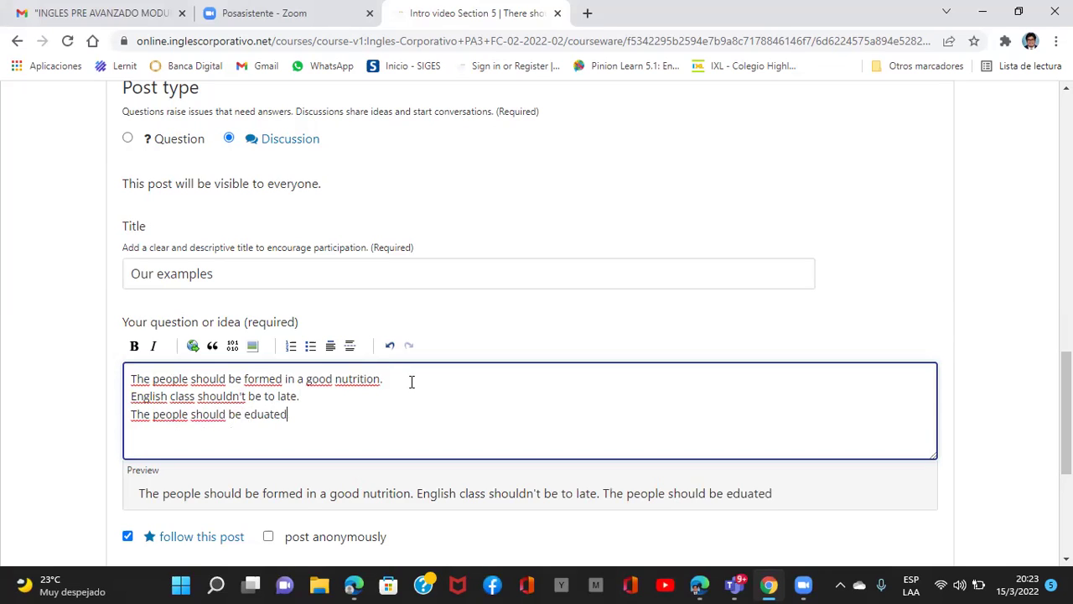
key("BackSpace")
key("BackSpace")
key("BackSpace")
key("BackSpace")
type("cated")
- Continue the third line with "in a polite way drive moto"
type("in ap")
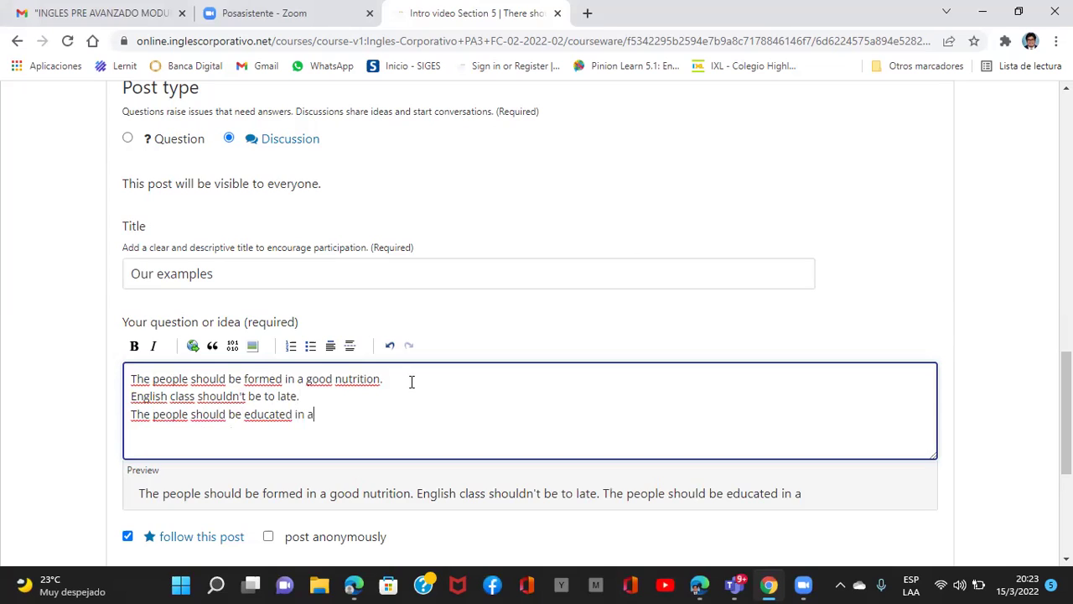
key("BackSpace")
key("BackSpace")
type("a polite")
type("pla")
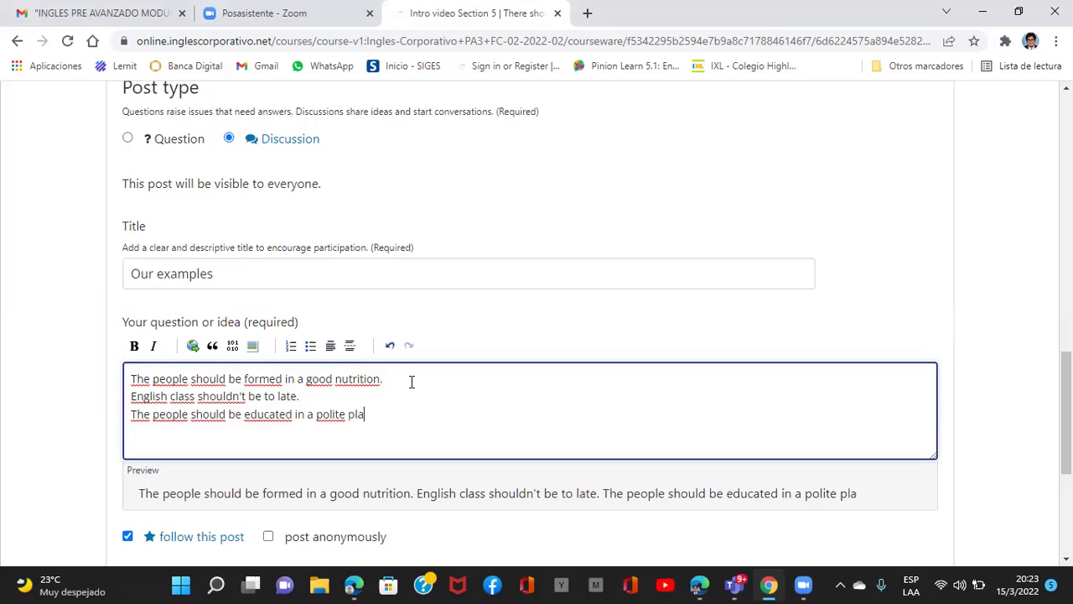
type("y way")
key("BackSpace")
key("BackSpace")
key("BackSpace")
key("BackSpace")
key("BackSpace")
key("BackSpace")
key("BackSpace")
key("BackSpace")
type("way drive moto")
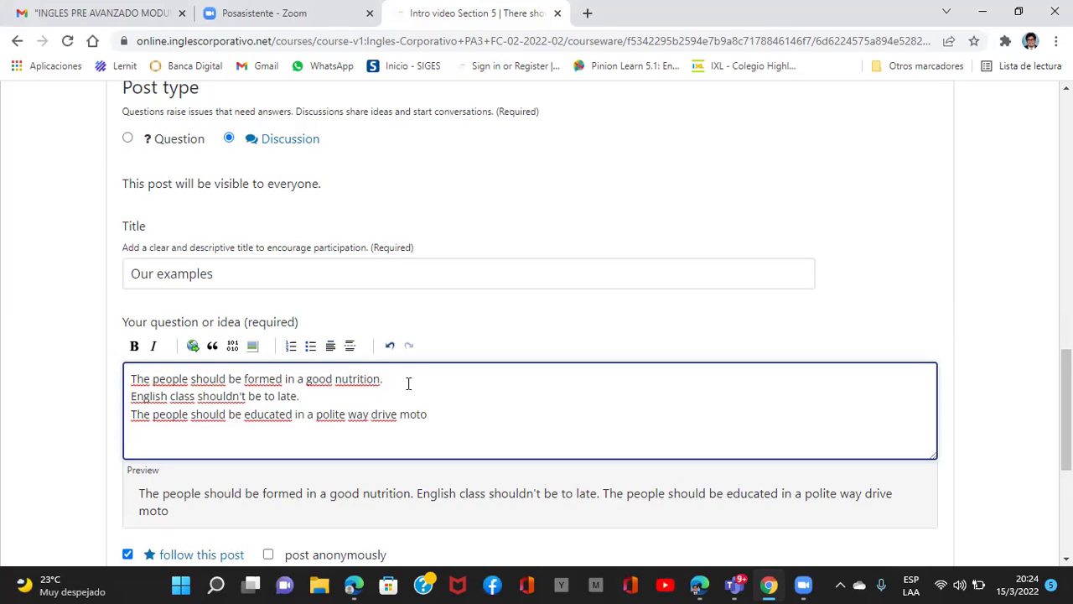
- Insert "to" before "drive" in the third line and complete its last word as "motorcycle."
left_click(369, 414)
type("to")
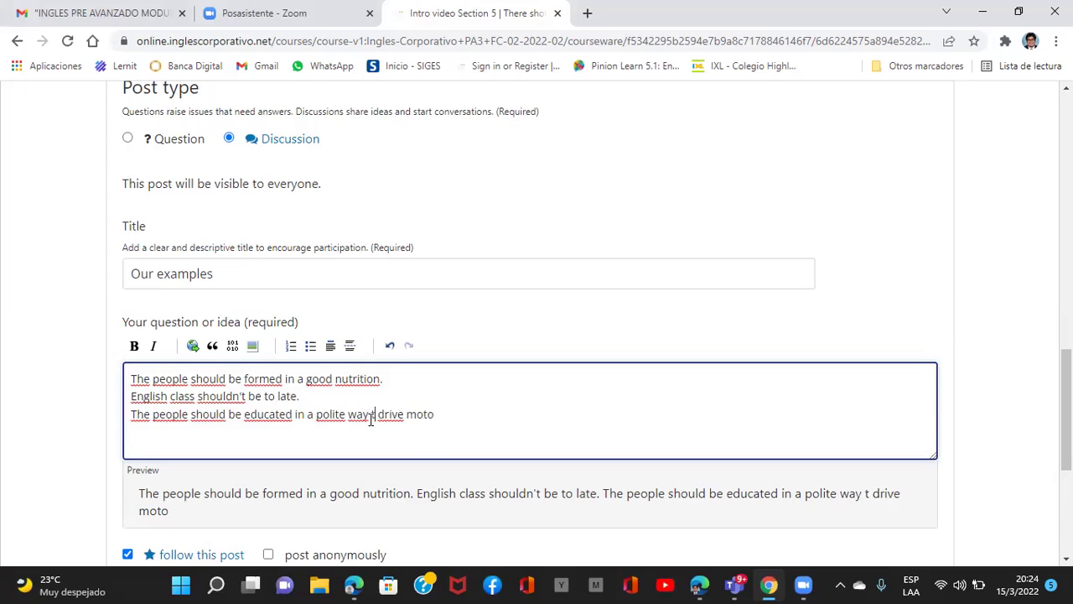
left_click(447, 416)
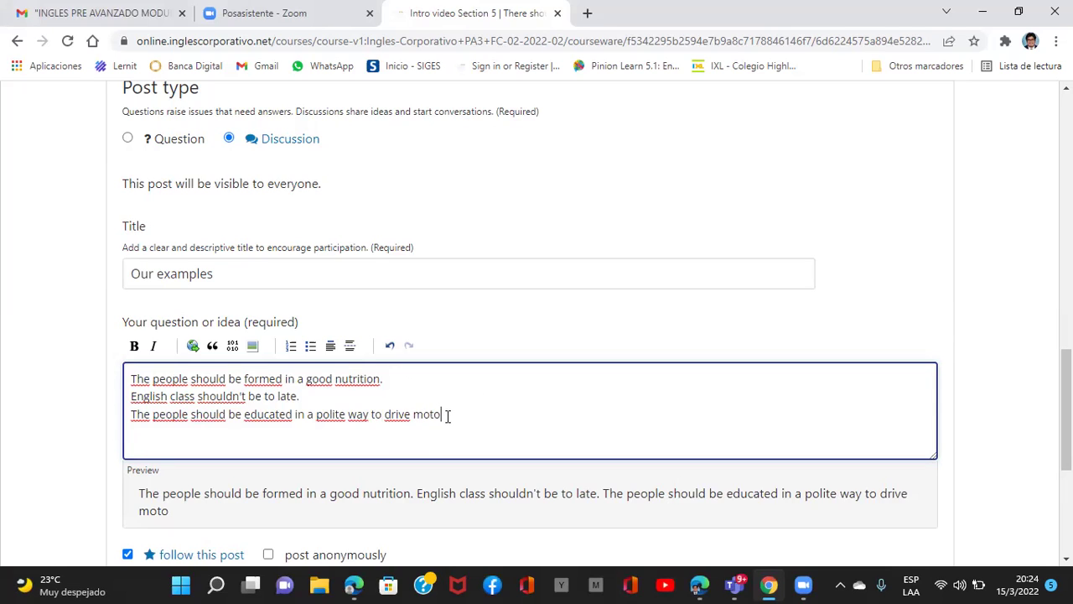
type("rcycle.")
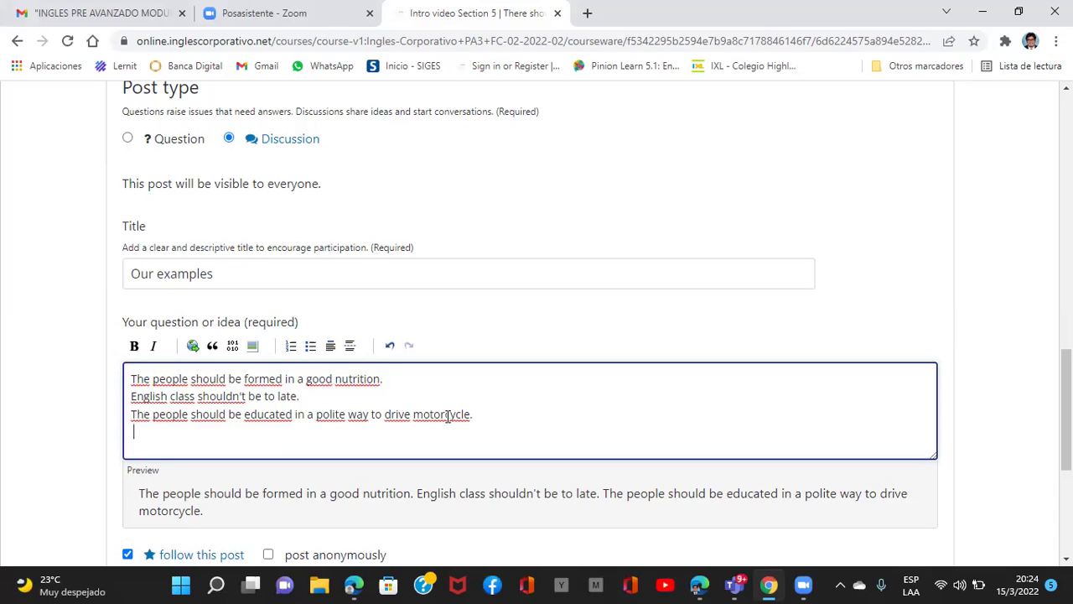
- Start a fourth line in the post's body with "My students must be done the"
type("My student")
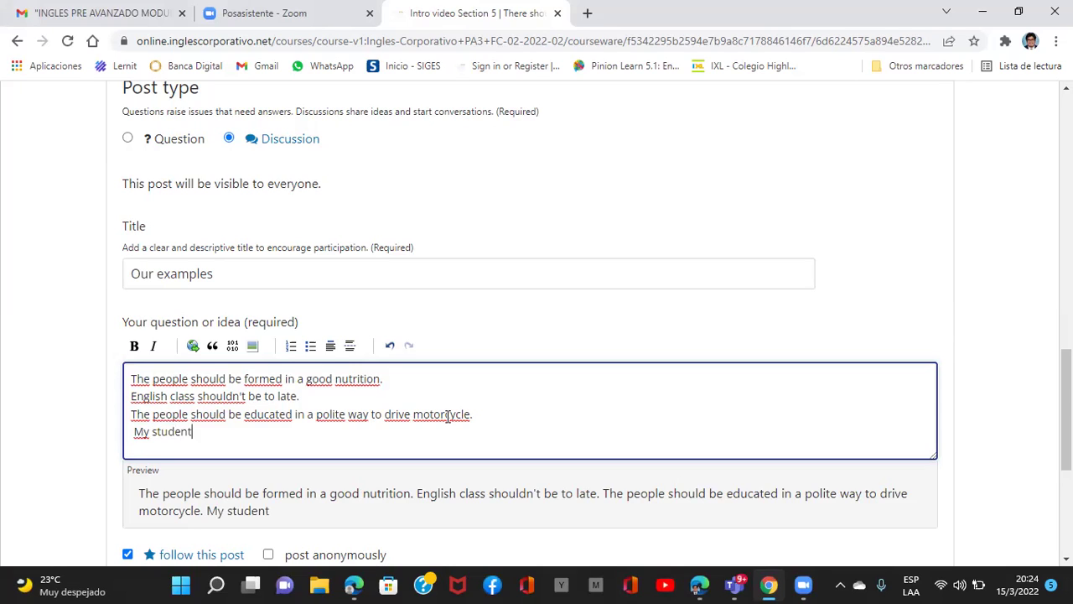
type("s must be")
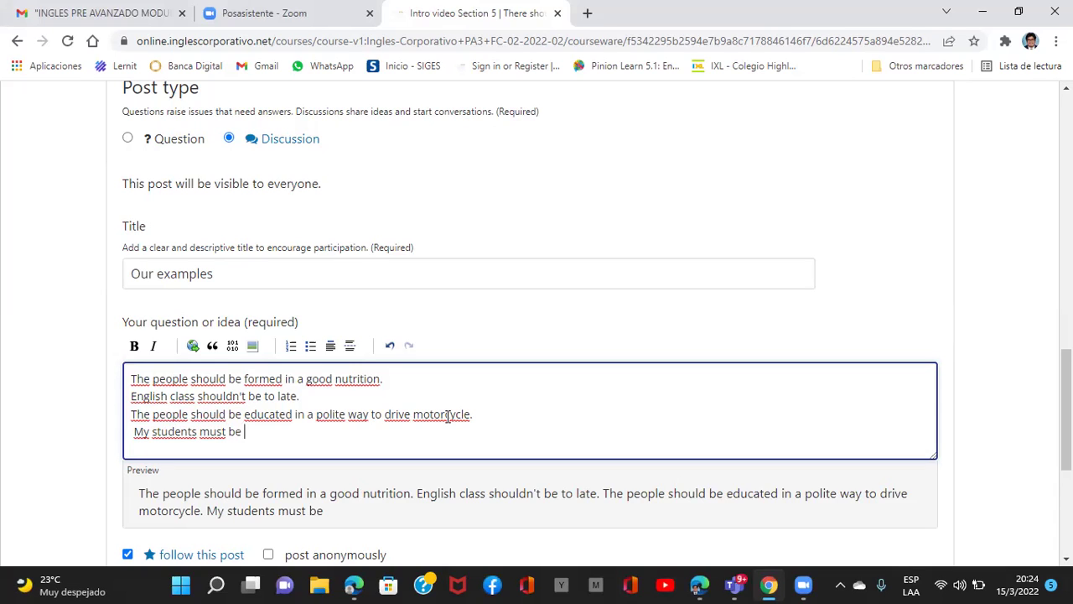
type(" done")
type("the")
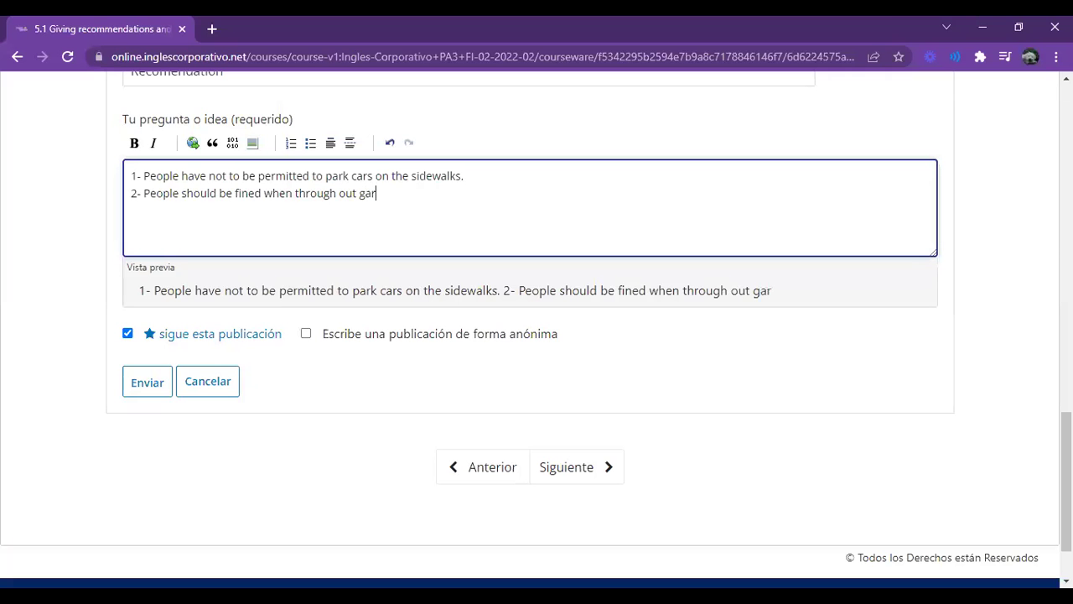
- Complete the second line of the "Recomendation" post with "garbage on the streests."
type("baj")
key("BackSpace")
type("ge")
type(" on the streests.")
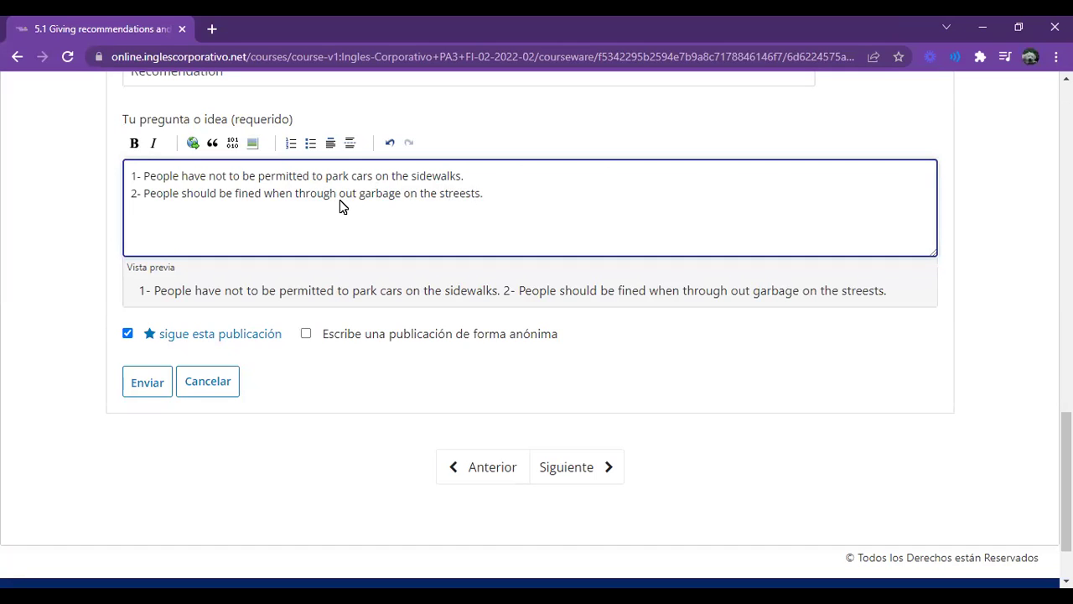
- Check the video's example sentences and start a third line in the "Recomendation" post with "3- People"
left_click(340, 199)
scroll(295, 147, "up", 5)
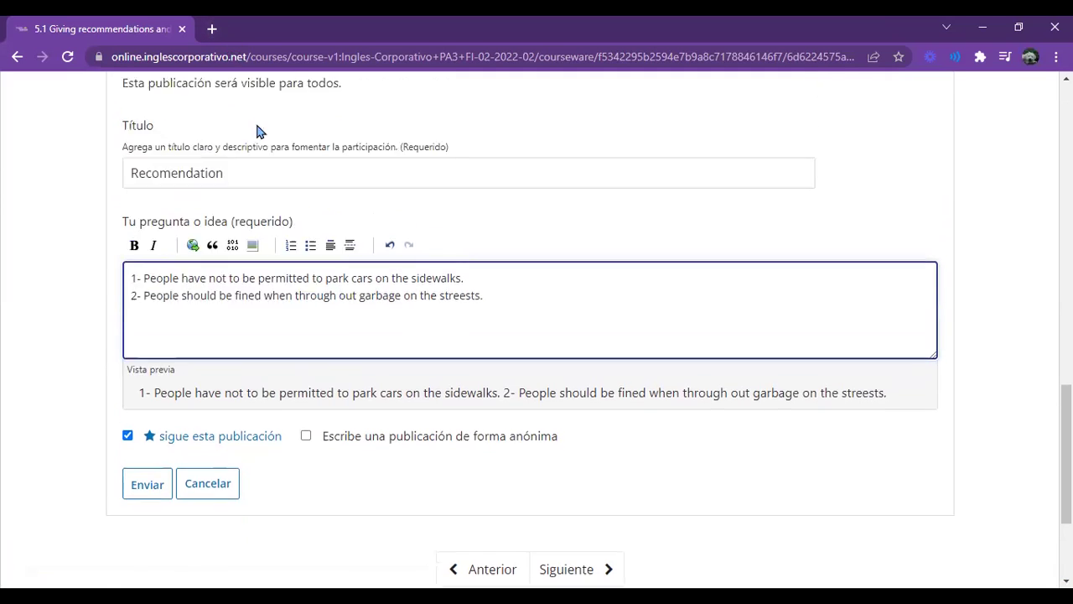
scroll(297, 268, "up", 6)
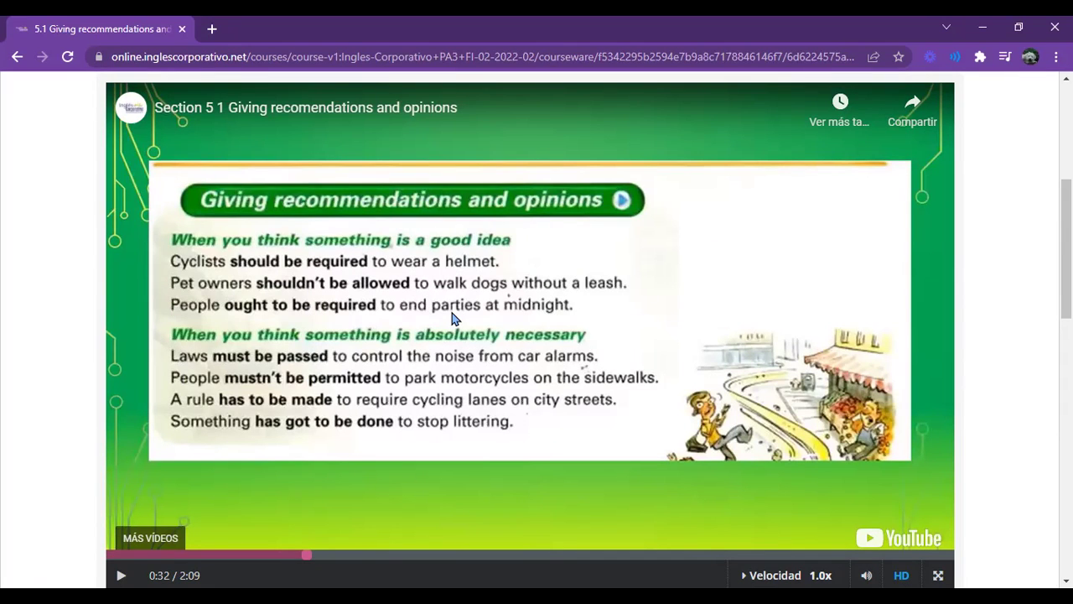
scroll(452, 319, "down", 3)
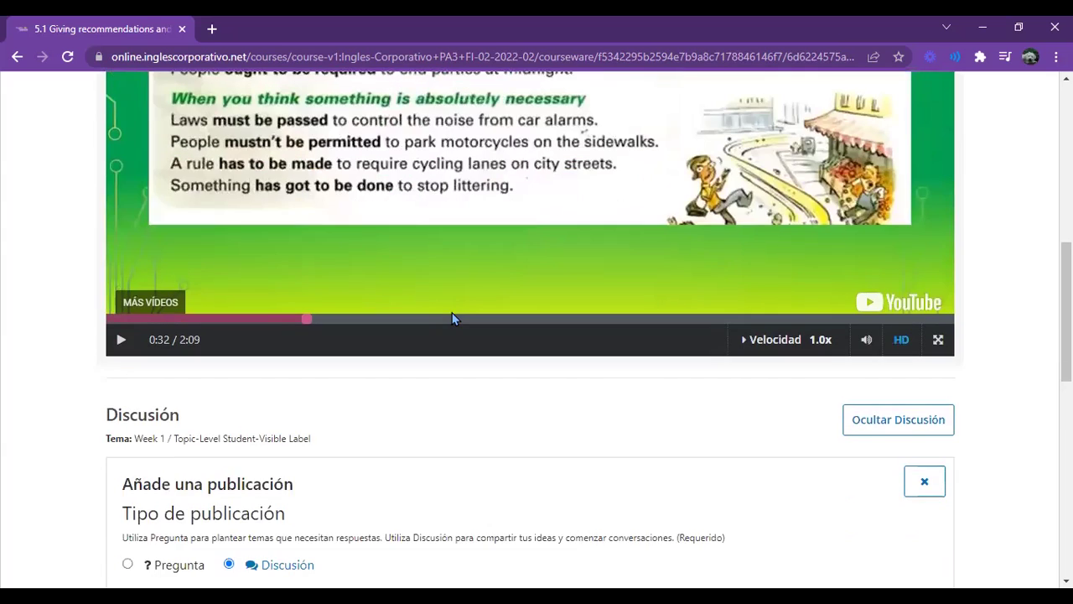
scroll(451, 319, "down", 10)
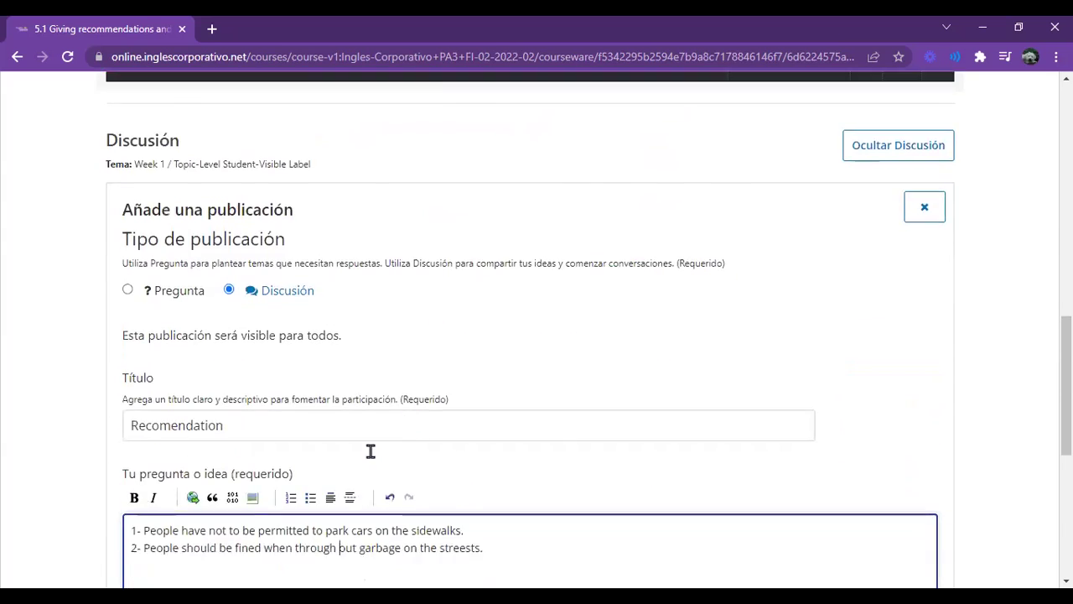
left_click(508, 273)
key("Return")
type("3- P")
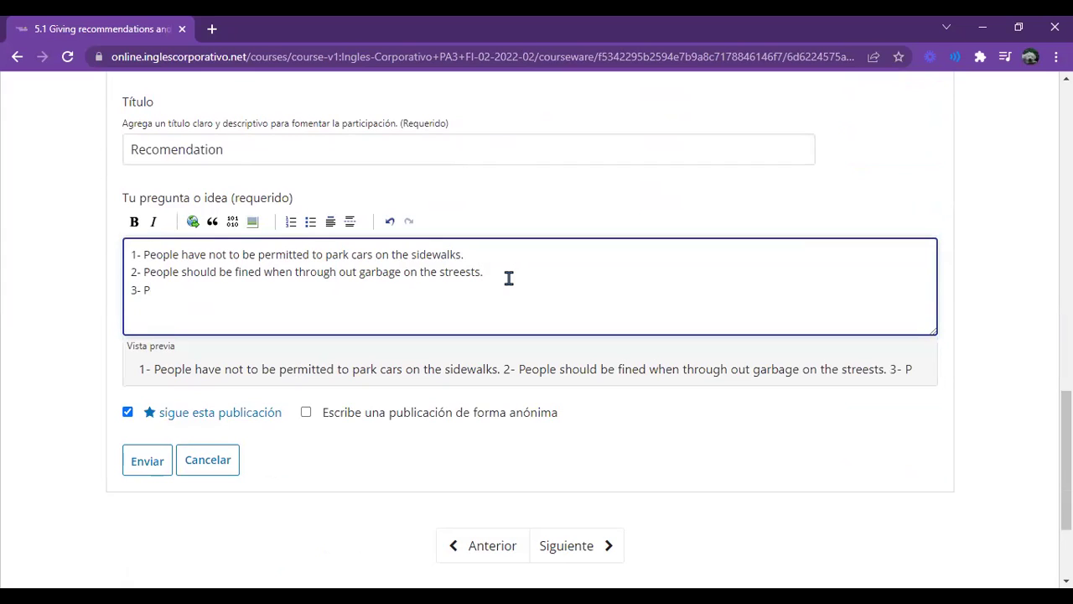
type("eo")
key("BackSpace")
type("eople ")
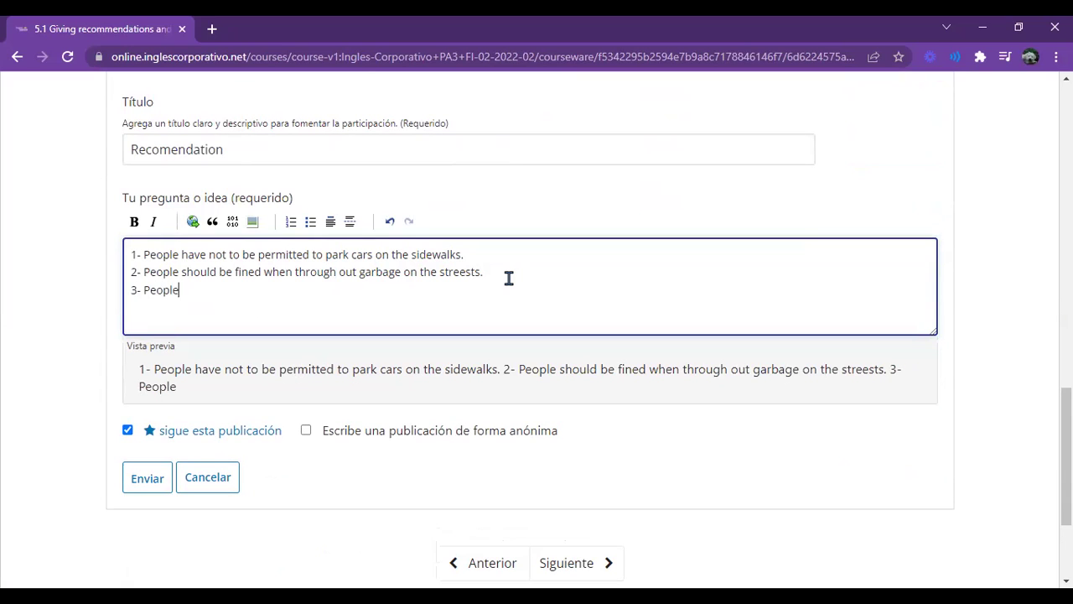
- Check the video's example sentences and continue the third line of the "Recomendation" post with "ought to be required to"
type("ought")
key("BackSpace")
key("BackSpace")
scroll(578, 352, "up", 8)
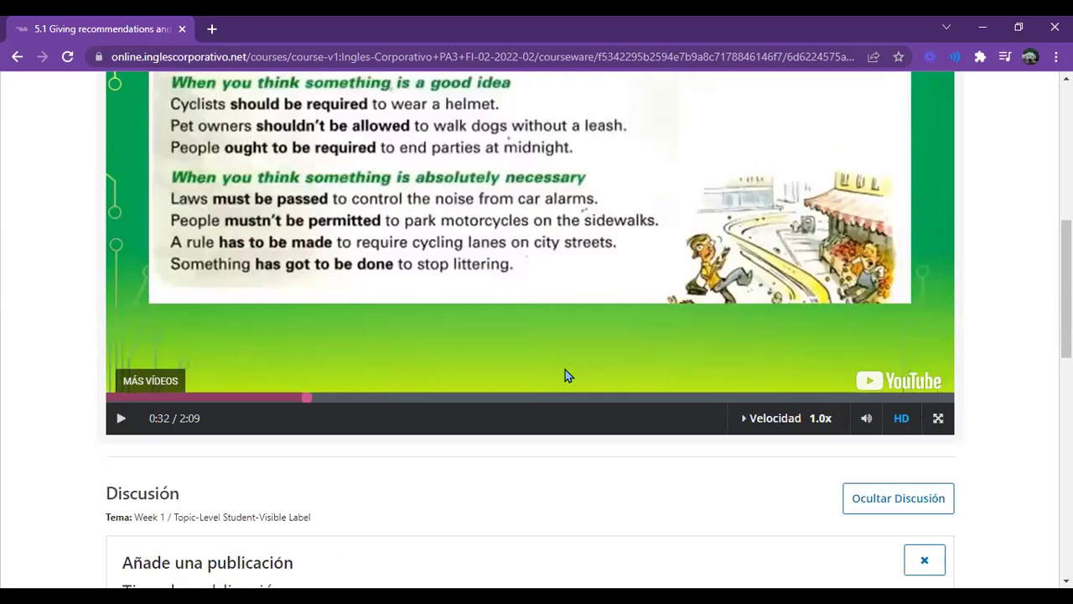
scroll(565, 374, "up", 1)
scroll(565, 373, "down", 5)
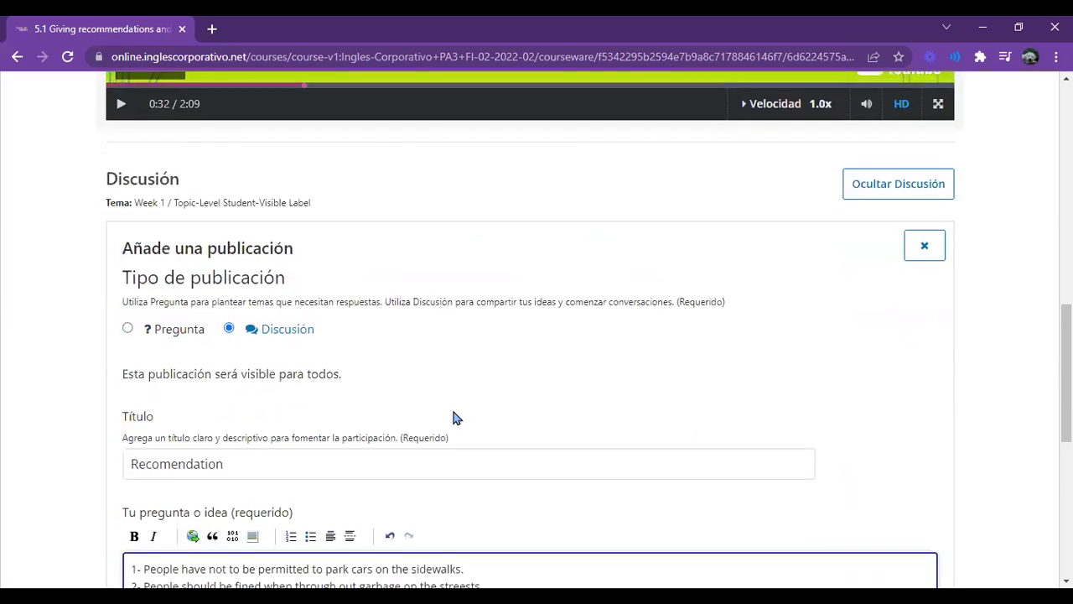
scroll(452, 418, "down", 5)
type("ht to be required to")
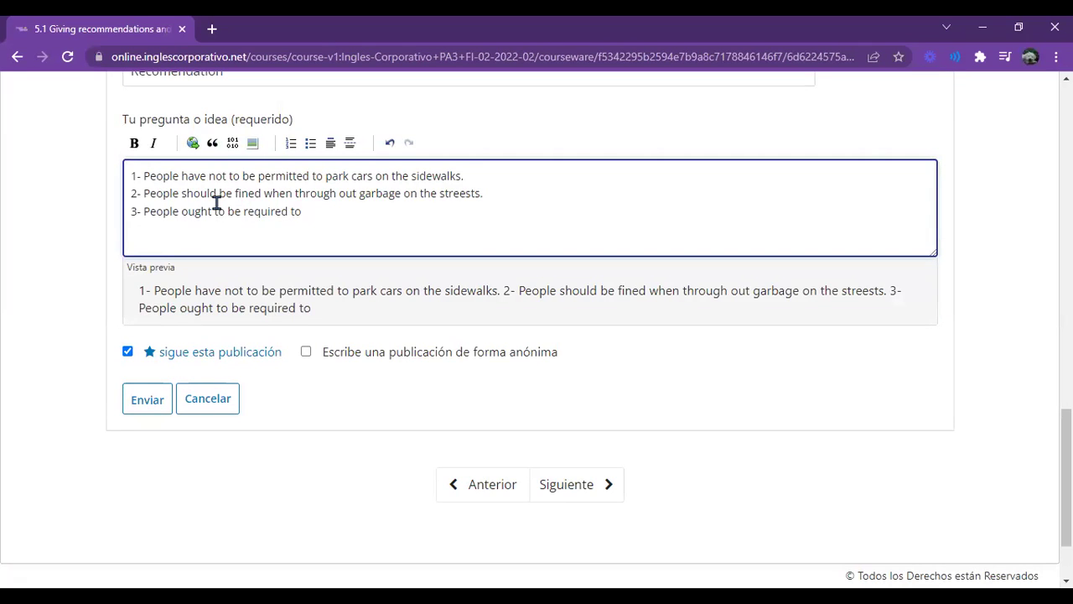
type("recli")
- Search Google for "traductor" in a new browser tab
left_click(213, 32)
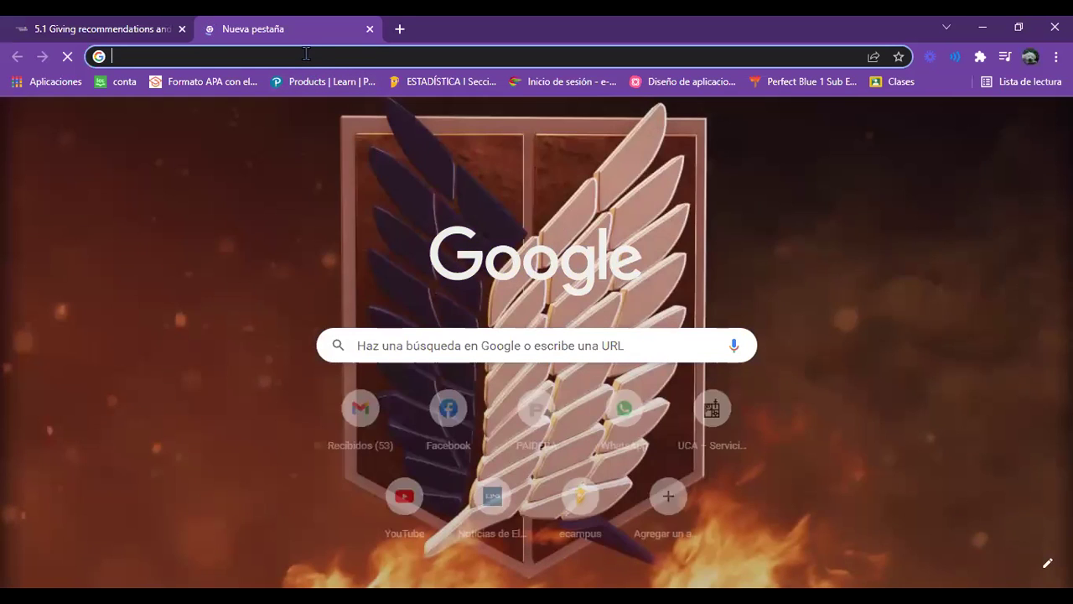
left_click(306, 53)
key("Down")
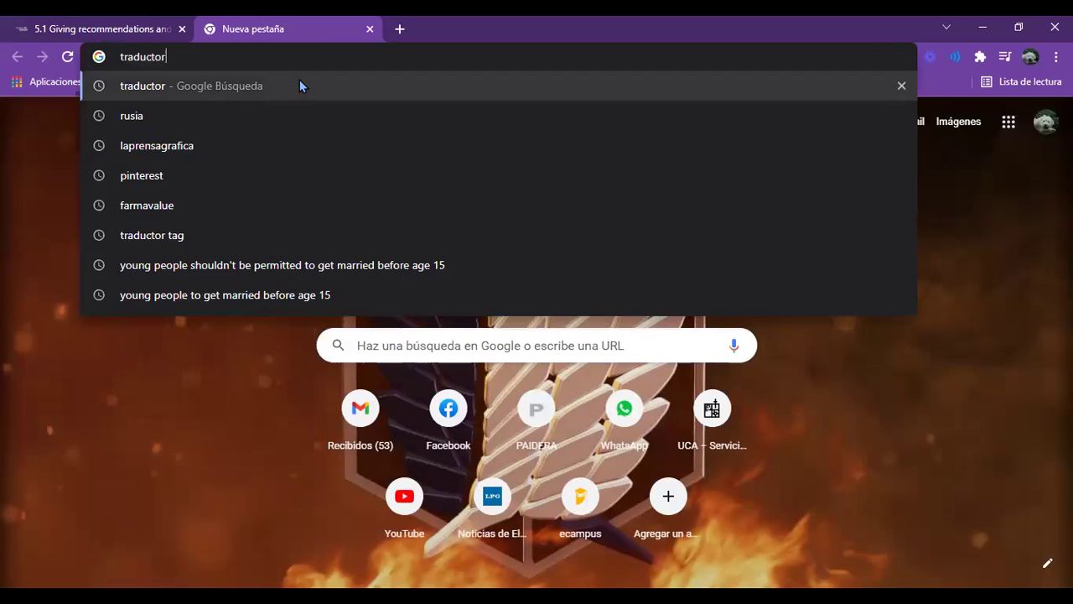
left_click(300, 84)
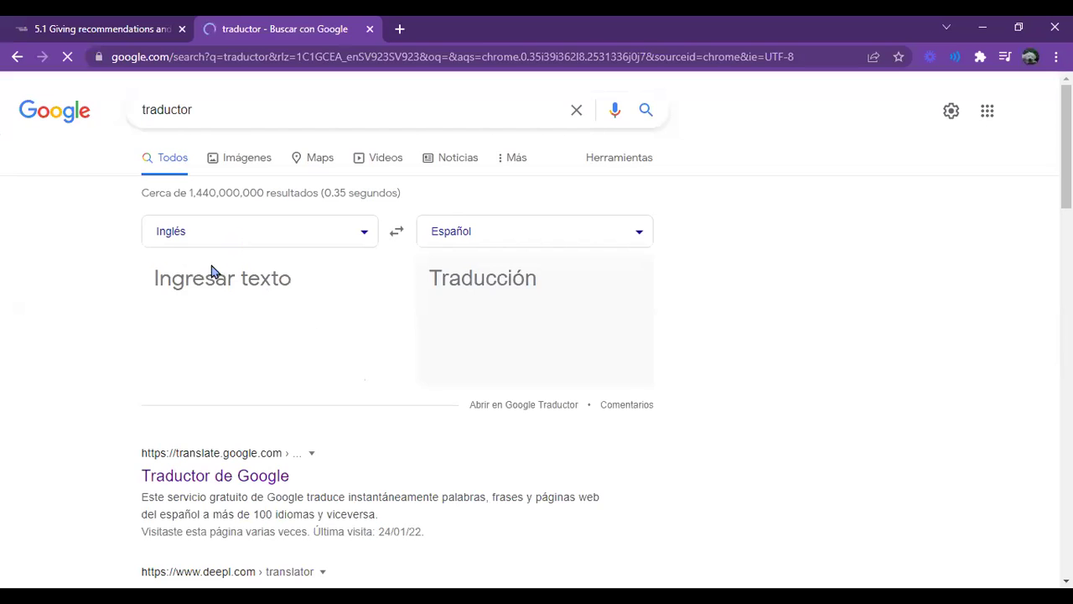
- Translate "recilar" from Spanish to English and copy the translation
left_click(396, 232)
left_click(179, 280)
type("recilar")
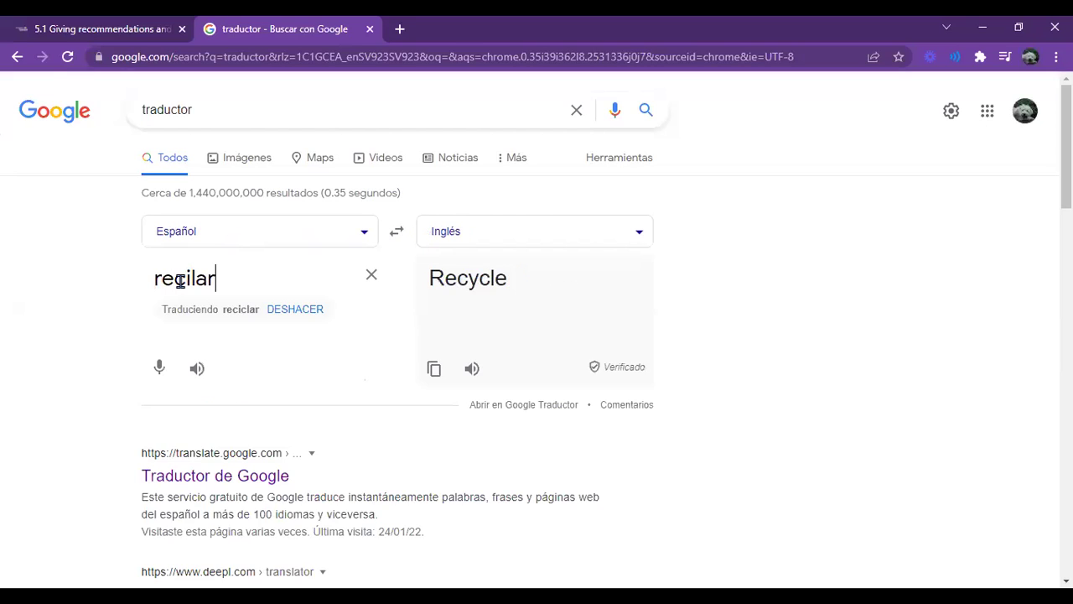
key("Return")
left_click_drag(508, 279, 430, 279)
key("ctrl+c")
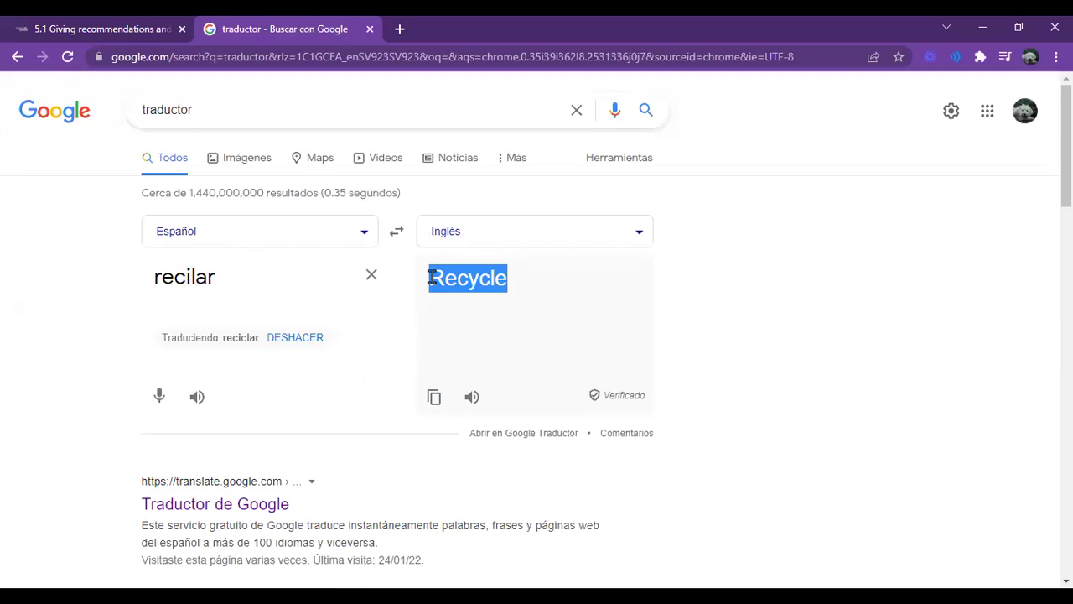
- Return to the course page and add the copied word to the third line as lowercase "recycle"
left_click(158, 27)
left_click_drag(307, 216, 329, 214)
key("BackSpace")
key("BackSpace")
key("ctrl+v")
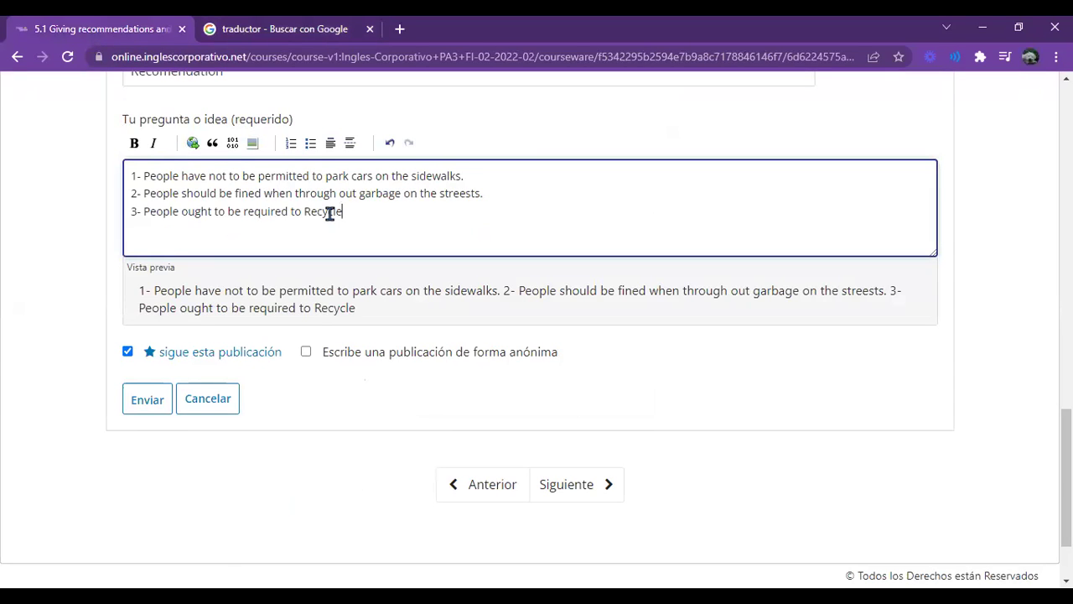
left_click(309, 213)
key("BackSpace")
type("r")
left_click(360, 214)
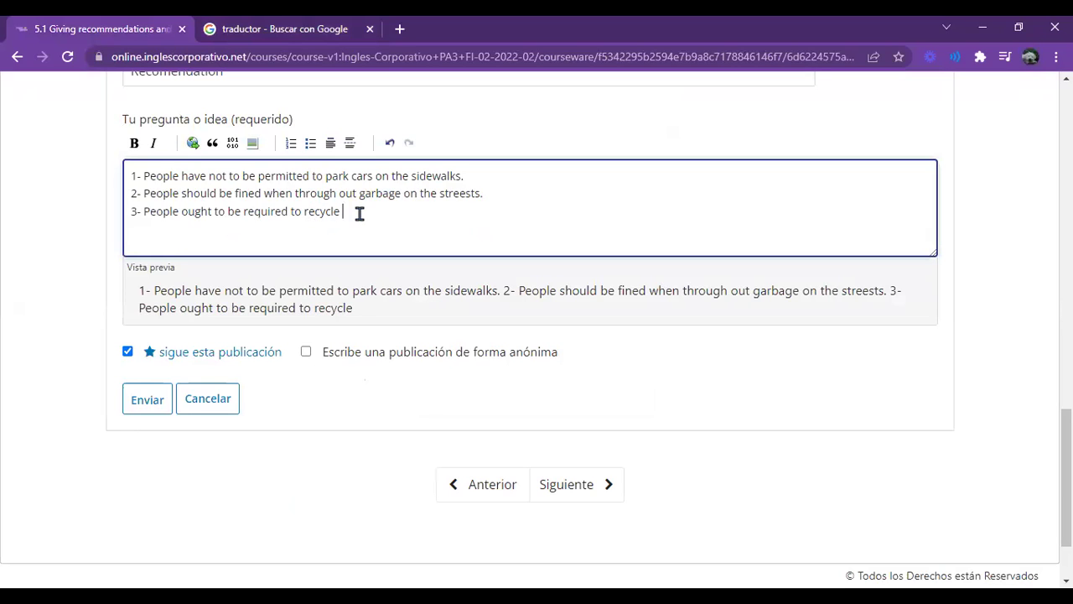
- Complete the post's third line with "the cans." and start a fourth line with "4-"
type("the cans.")
key("Return")
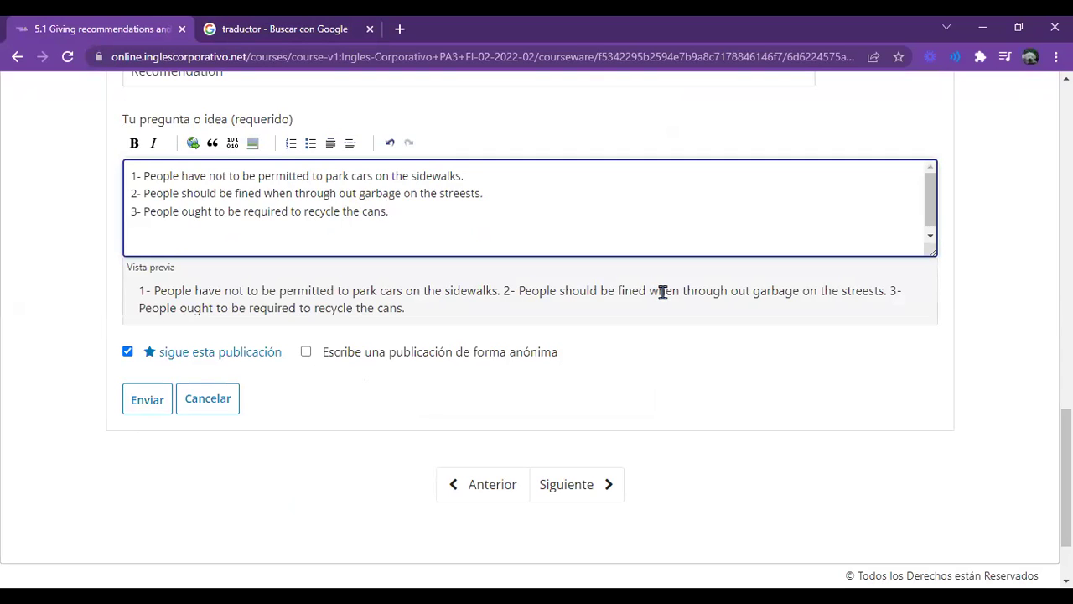
type("4-")
scroll(708, 243, "up", 4)
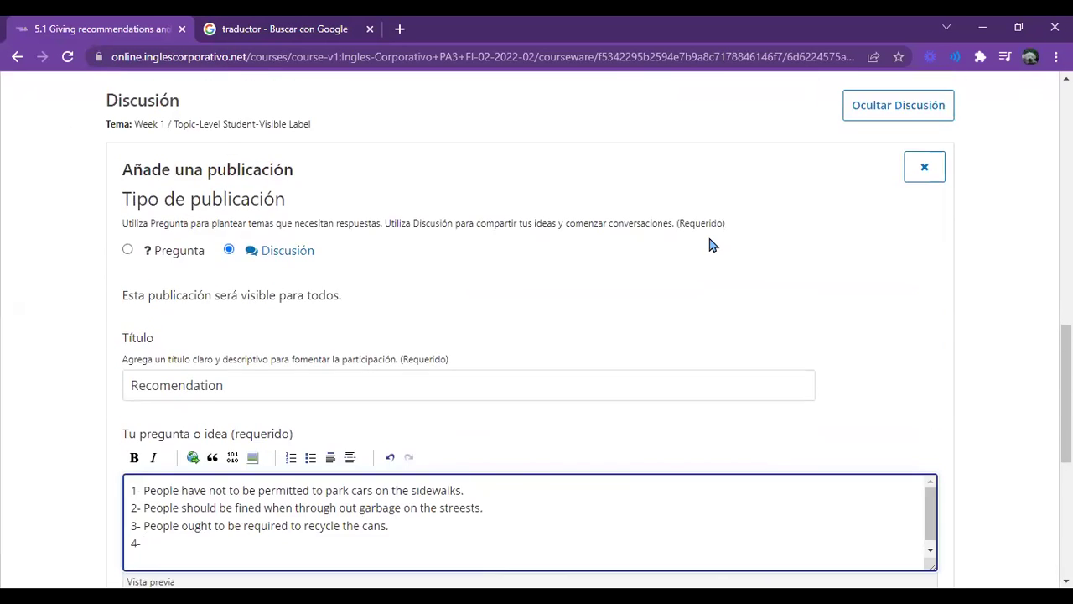
- Return to the translator and translate "tirar" from Spanish to English
left_click(285, 28)
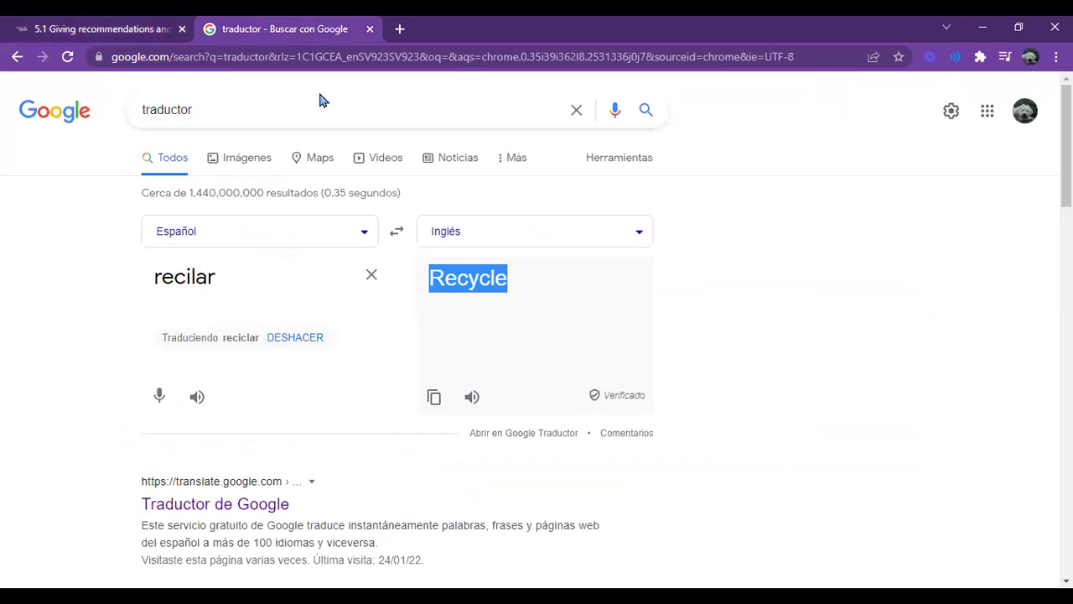
double_click(172, 276)
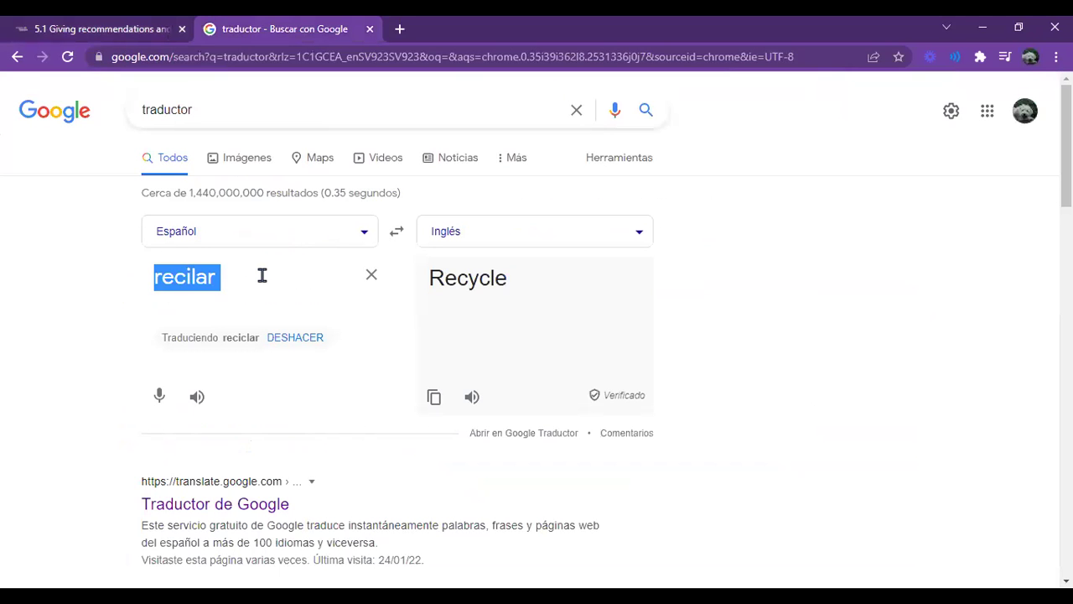
type("tirar")
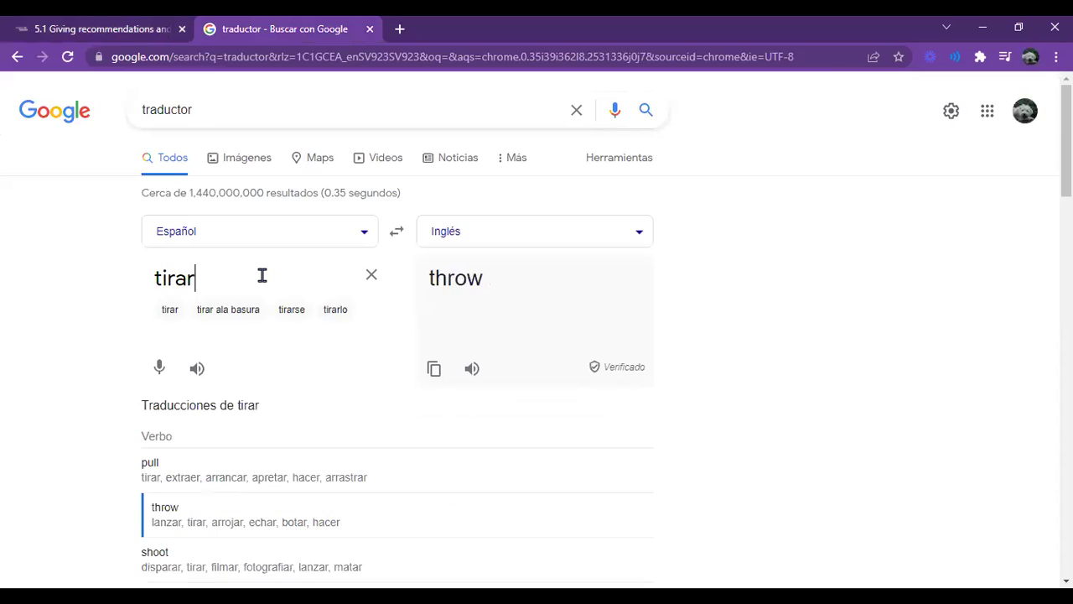
left_click_drag(486, 282, 427, 277)
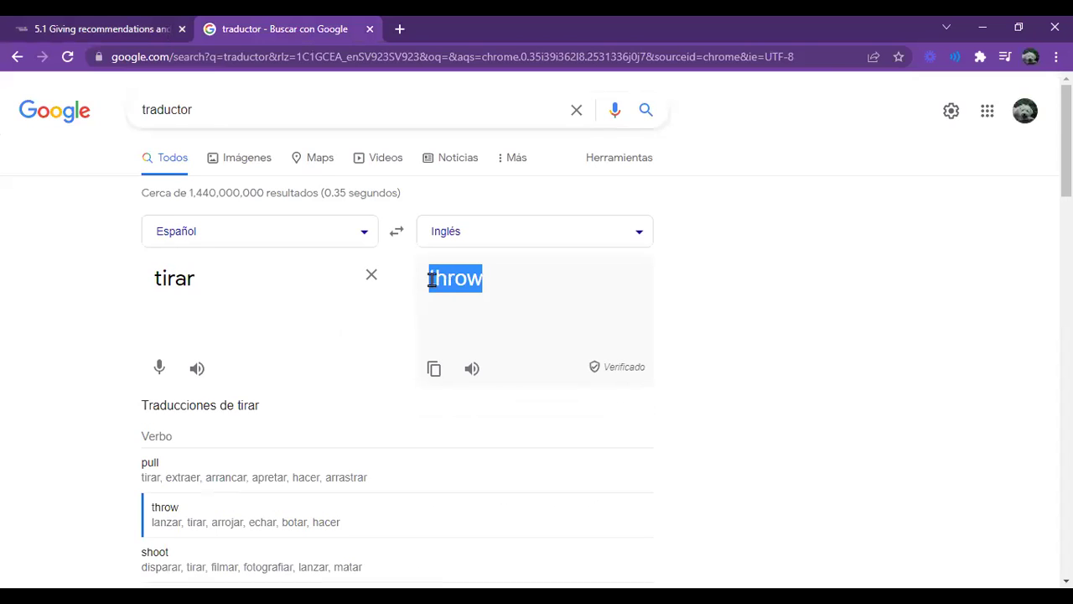
- Change the word in the translator to "tirado" and check its English translation
double_click(203, 280)
left_click(203, 281)
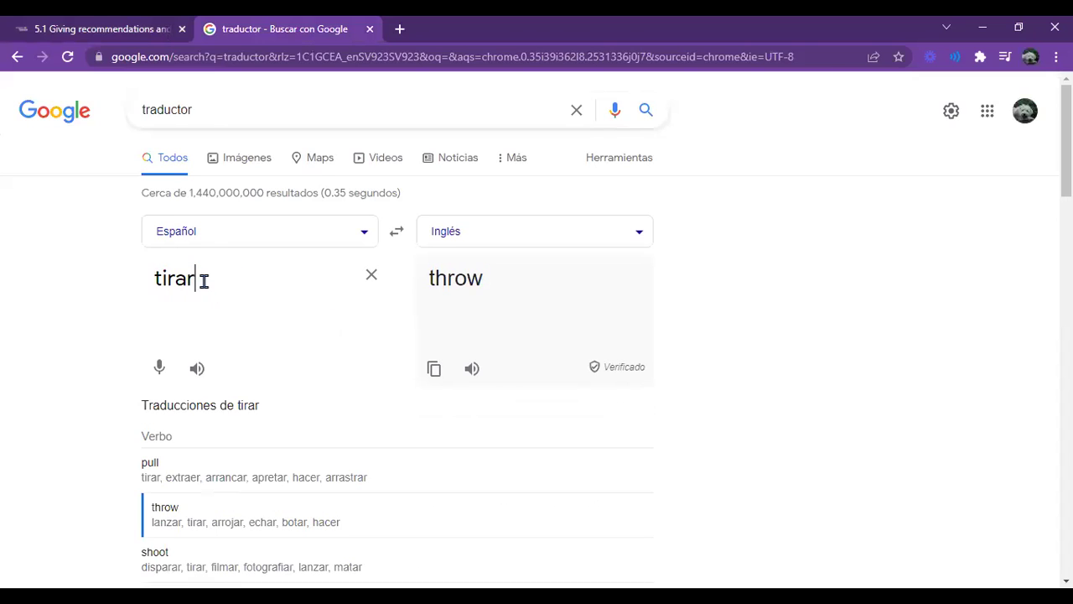
key("BackSpace")
type("do")
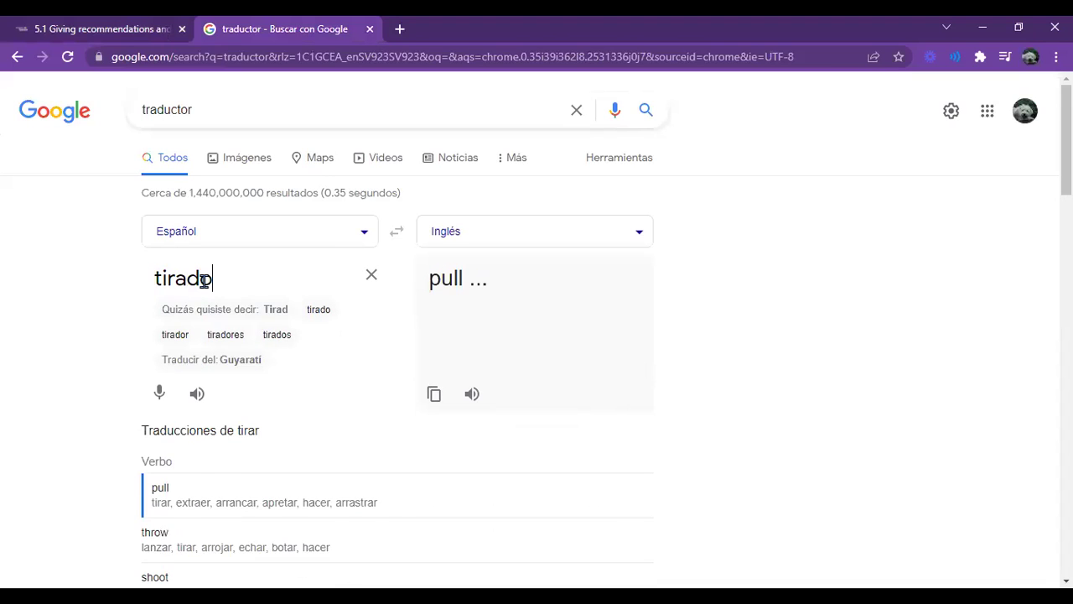
mouse_move(491, 280)
left_mouse_down()
mouse_move(435, 295)
mouse_move(433, 280)
mouse_move(491, 280)
left_mouse_up()
left_click(432, 281)
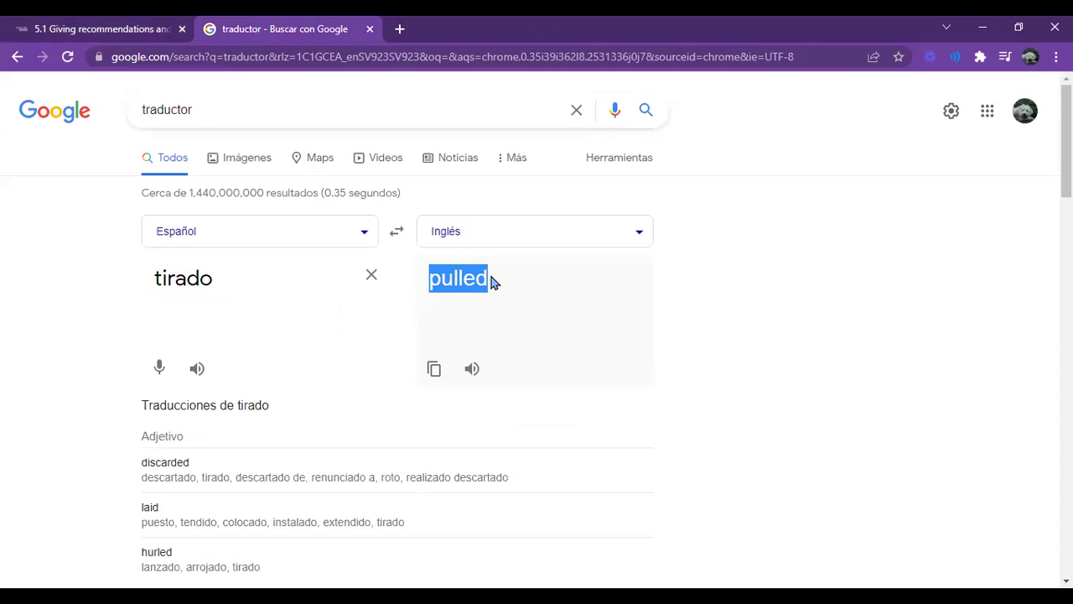
double_click(206, 278)
- Search Google for "past participle of throw"
left_click(220, 109)
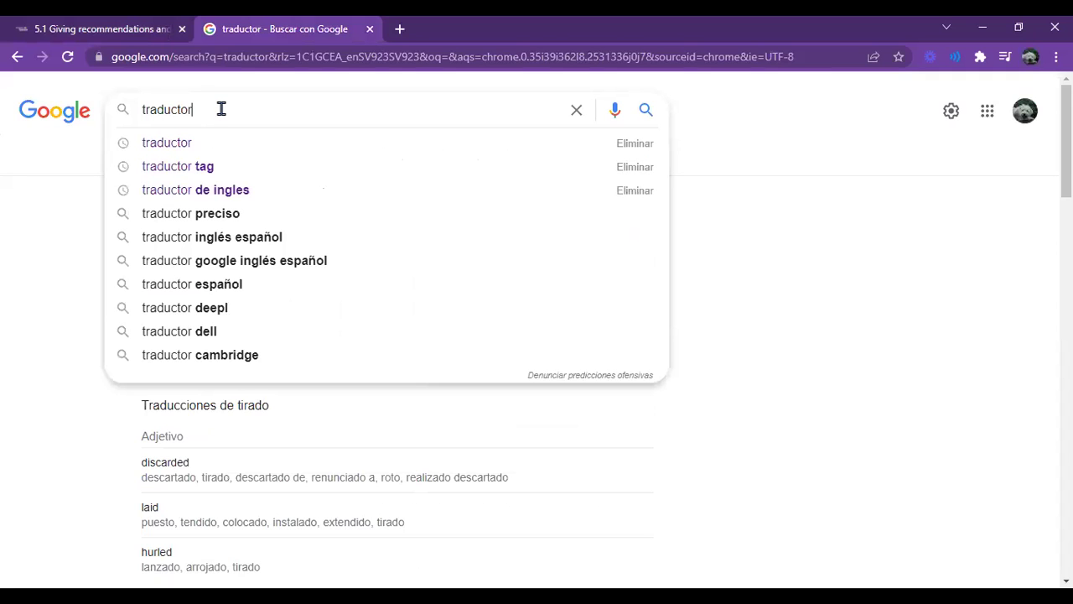
double_click(169, 107)
type("pass par")
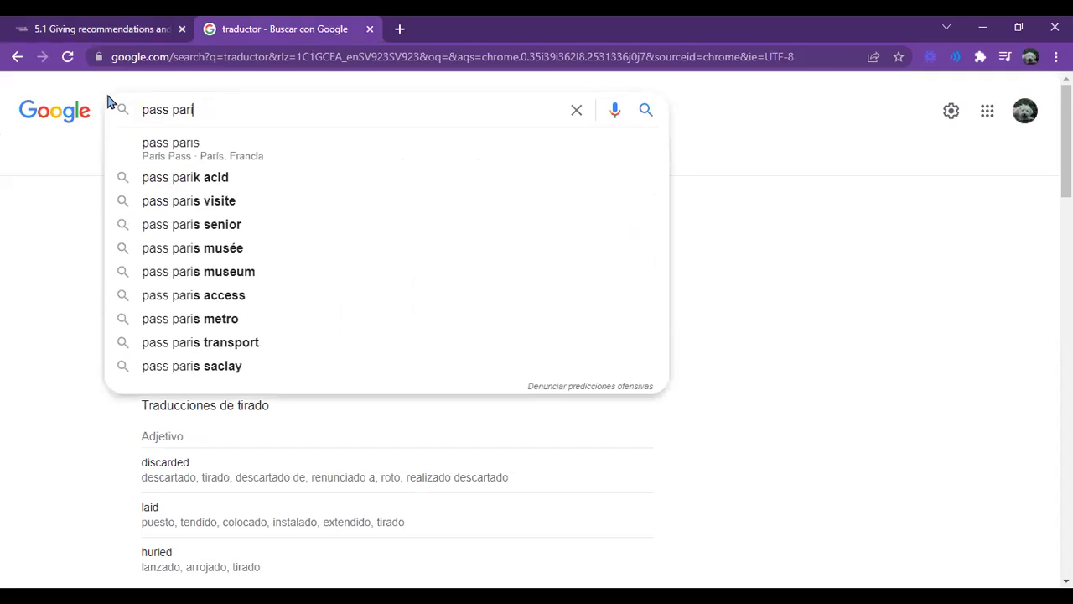
type("ticiple")
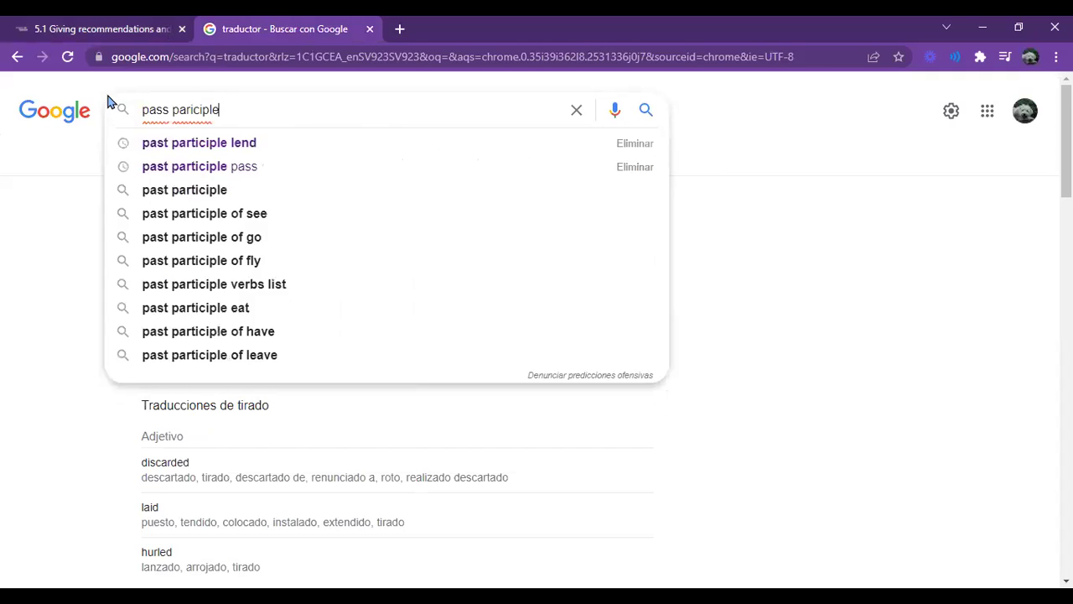
type(" o thr")
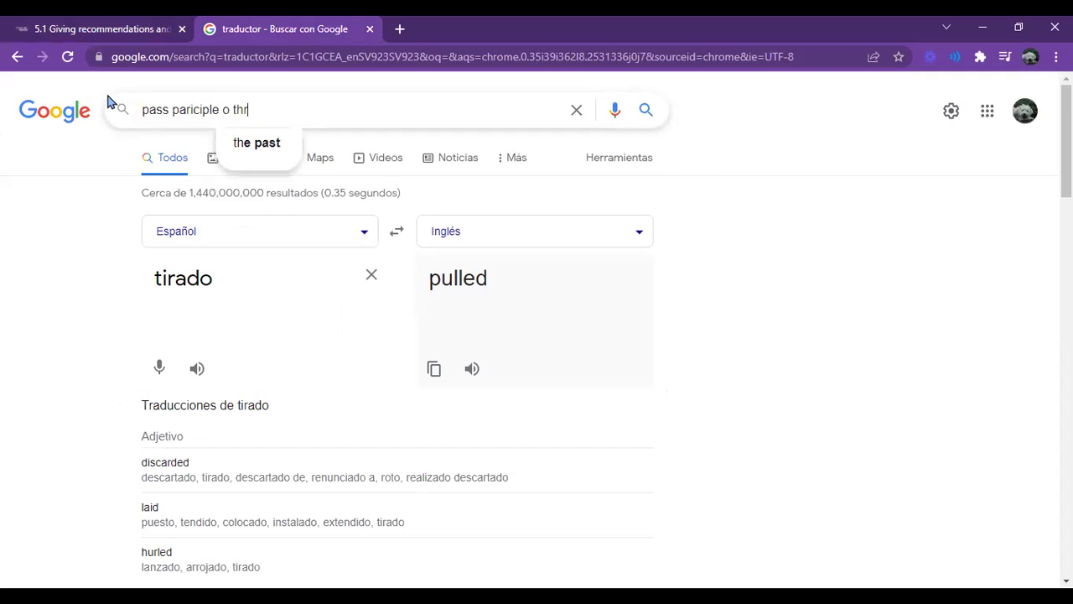
type("ow")
key("Return")
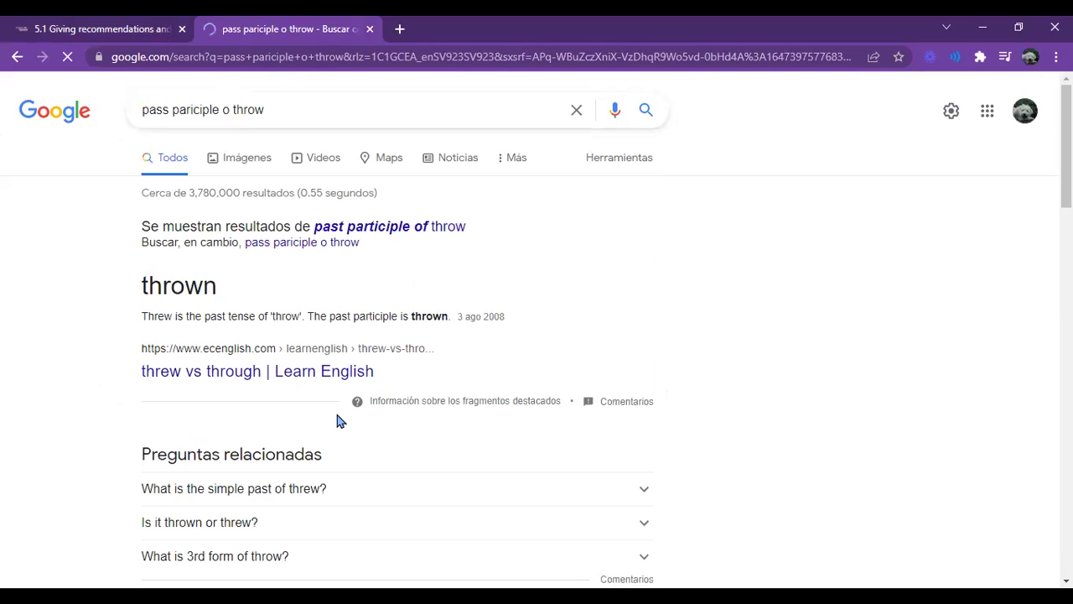
left_click(356, 227)
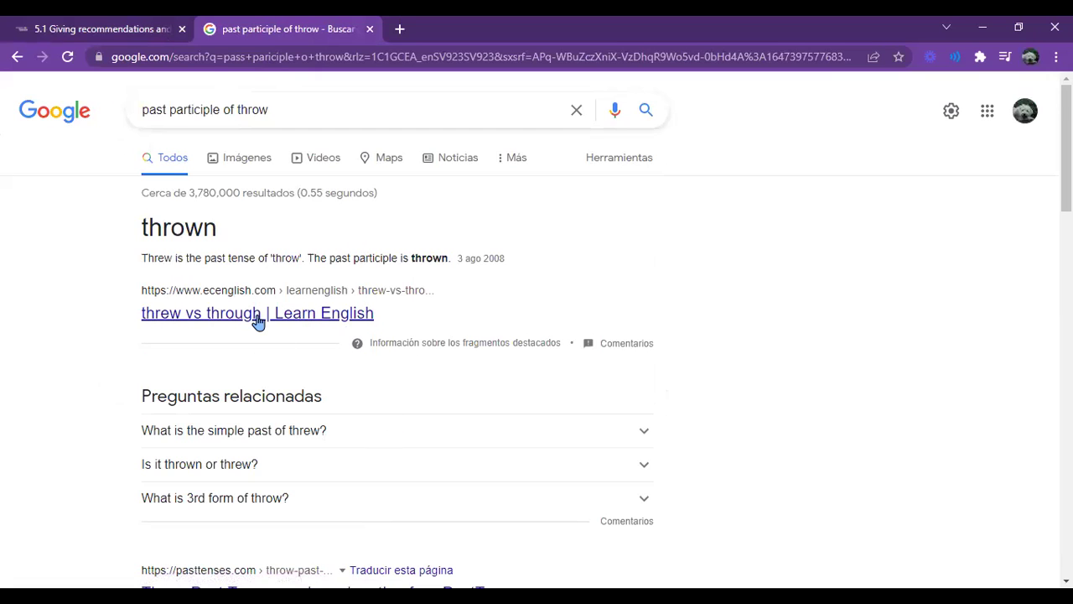
- Return to the course post and complete its fourth line as "People should be requiered to use the seat belt."
left_click(104, 30)
scroll(283, 462, "down", 2)
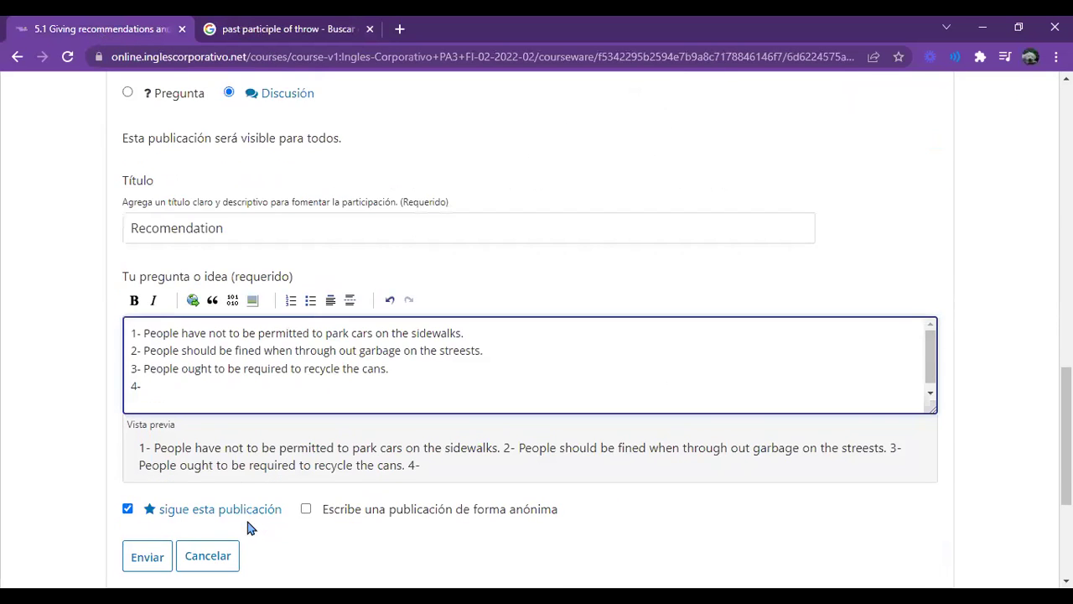
type("People ")
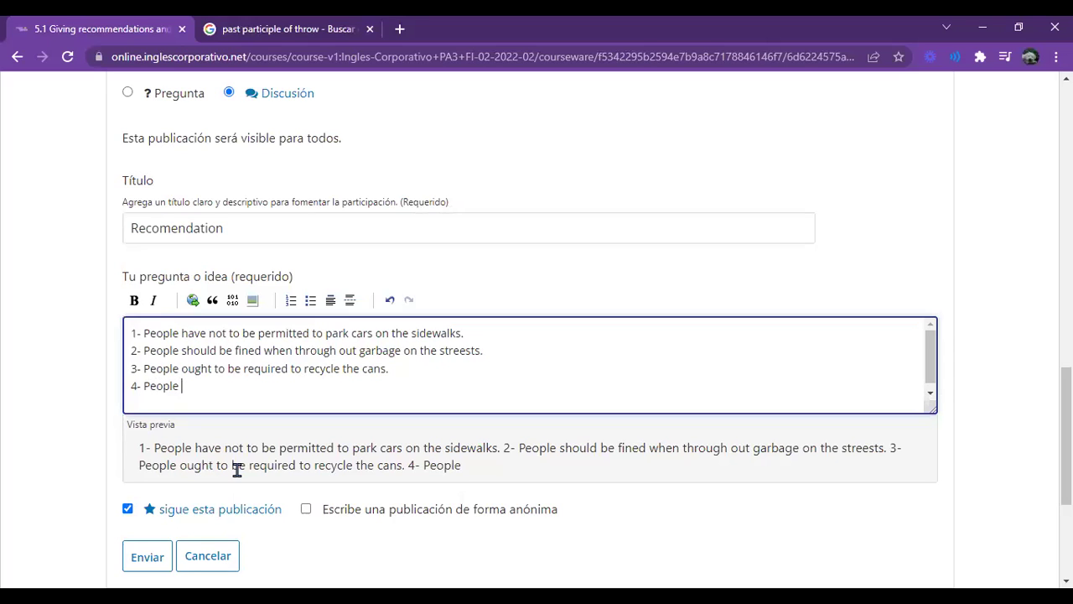
type("should be")
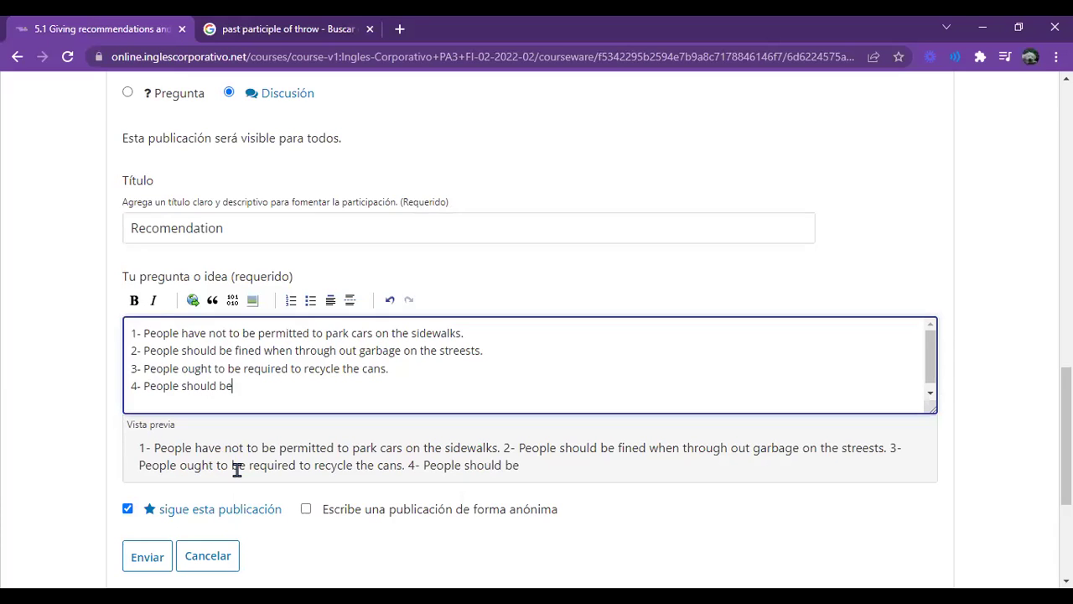
type(" requiered to used")
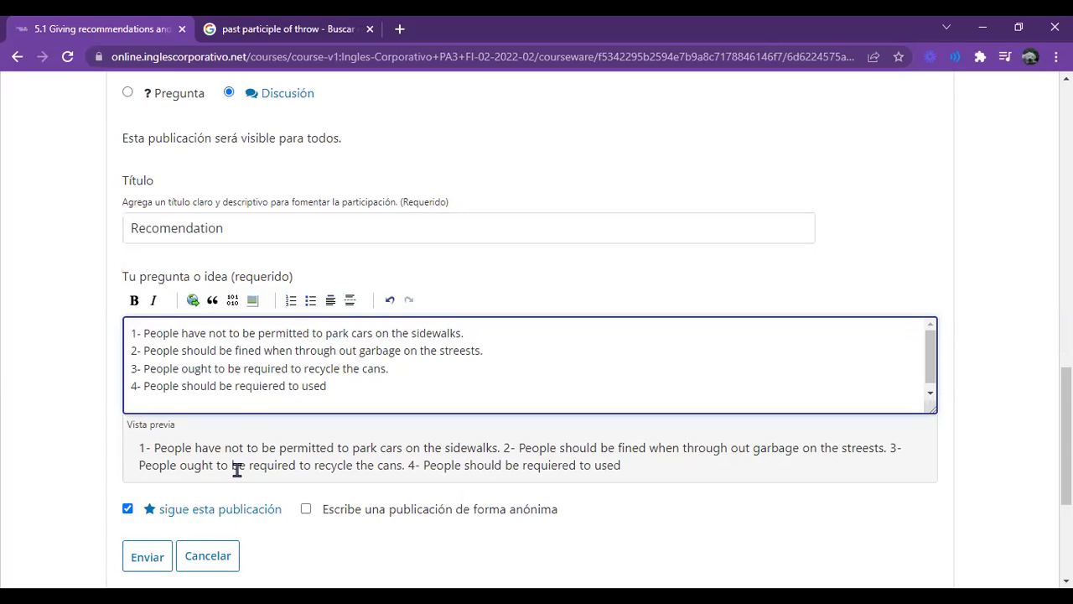
key("BackSpace")
type("the seat belt. ")
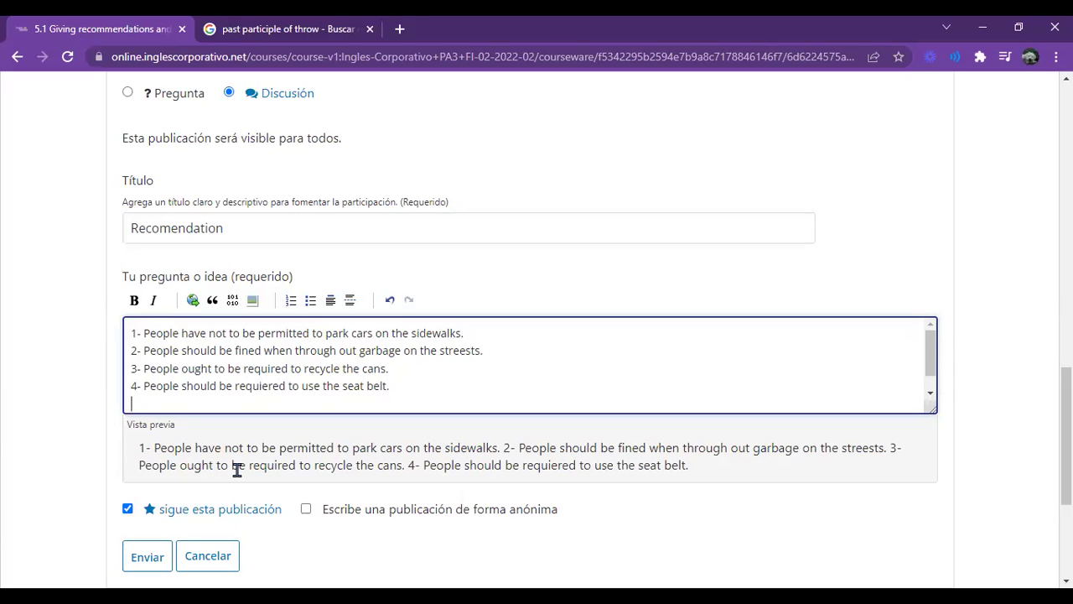
- Start a fifth line in the "Recomendation" post with "5-", leaving its sentence blank
type("5-")
type("Peop")
key("BackSpace")
key("BackSpace")
key("BackSpace")
key("BackSpace")
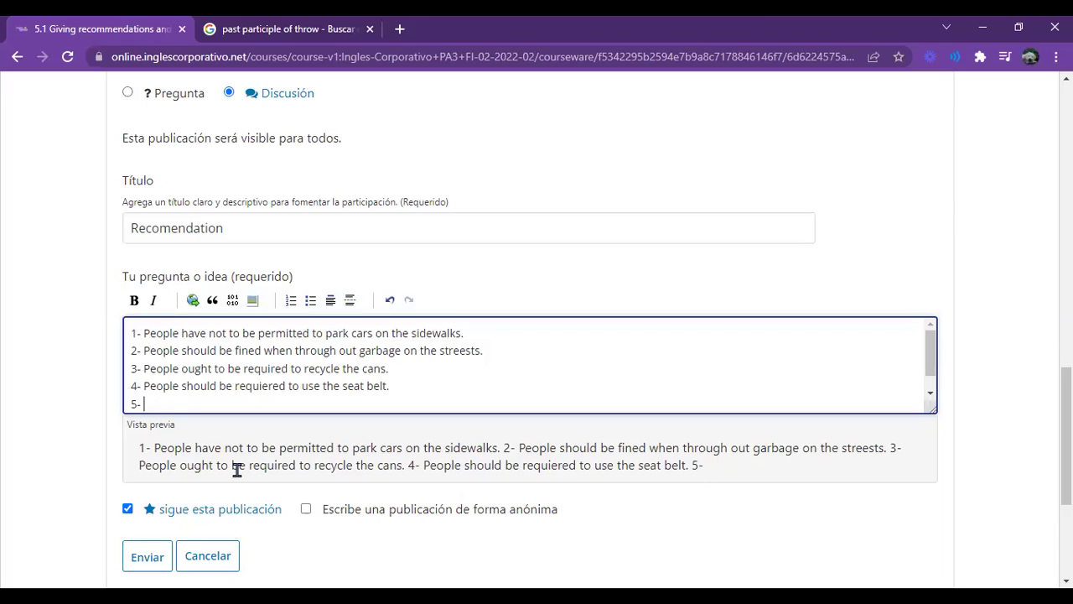
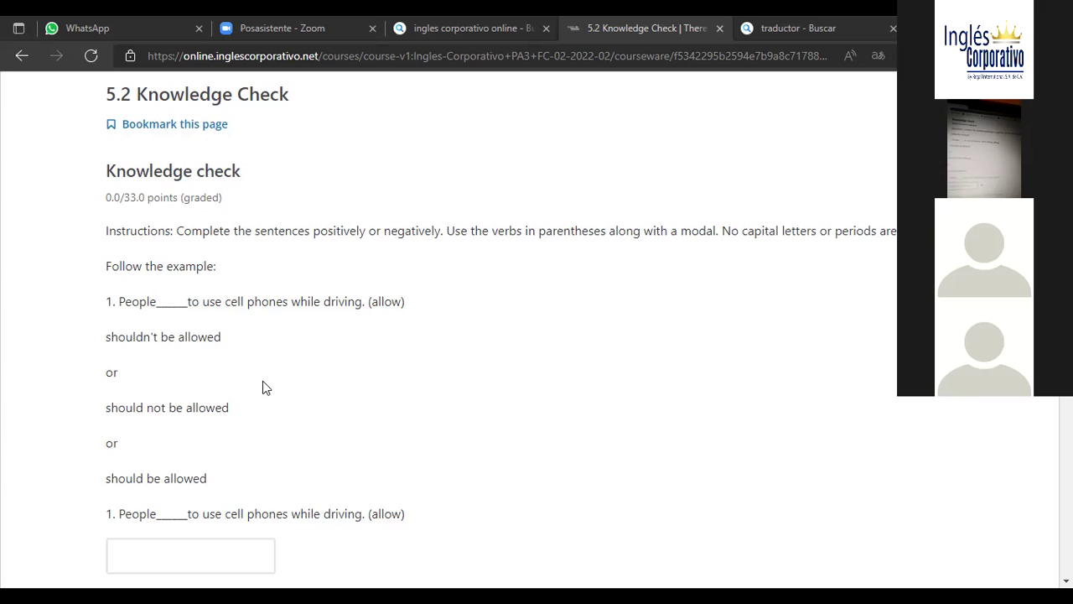
- Read through the fill-in sentences of the 5.2 Knowledge Check, from the example to item 6
scroll(546, 495, "down", 3)
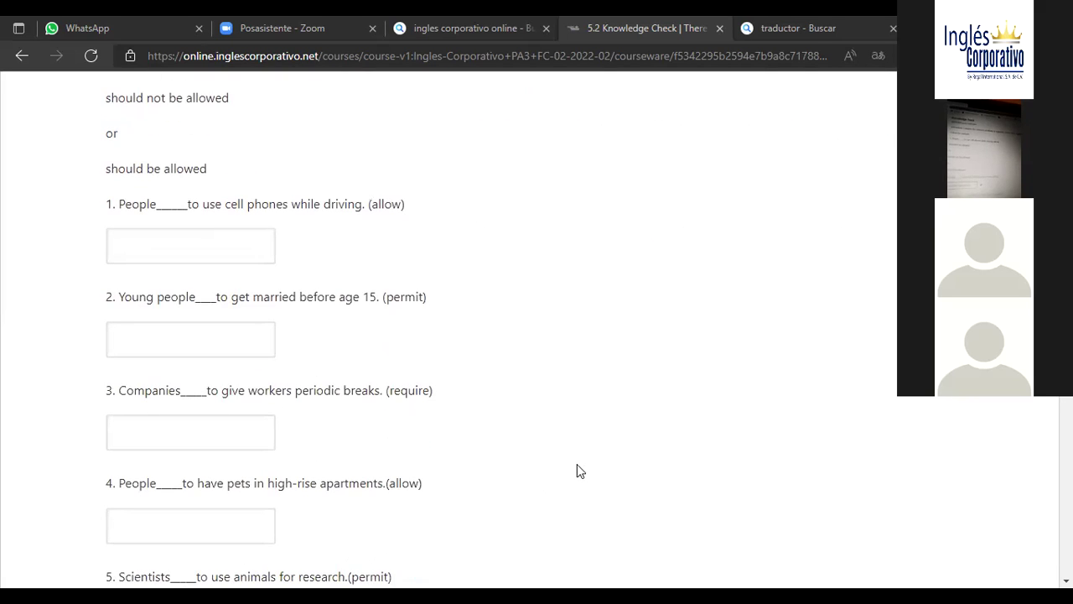
scroll(576, 470, "down", 1)
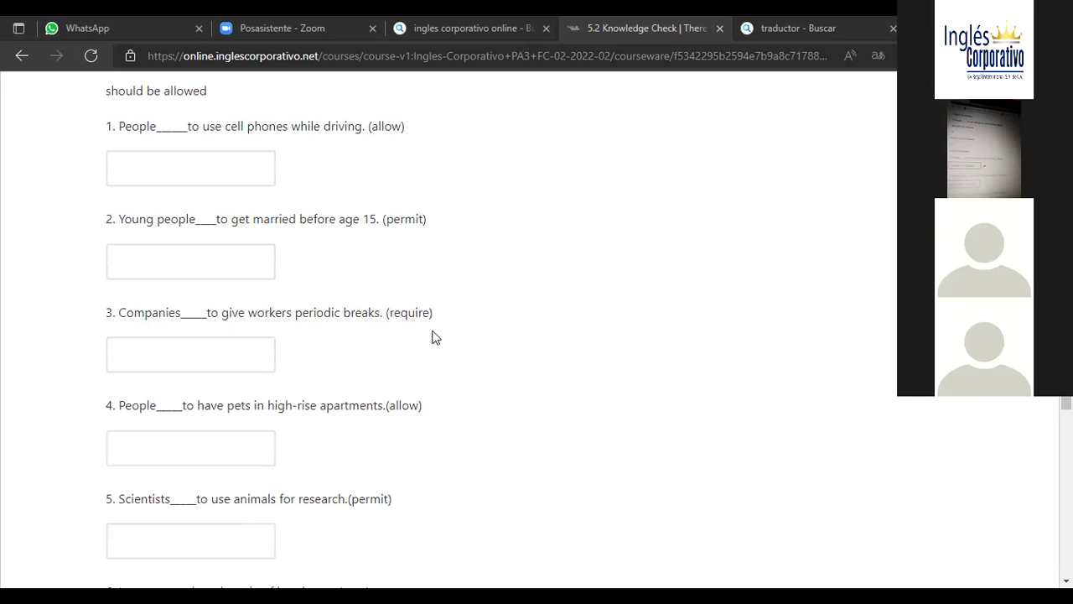
scroll(435, 336, "down", 1)
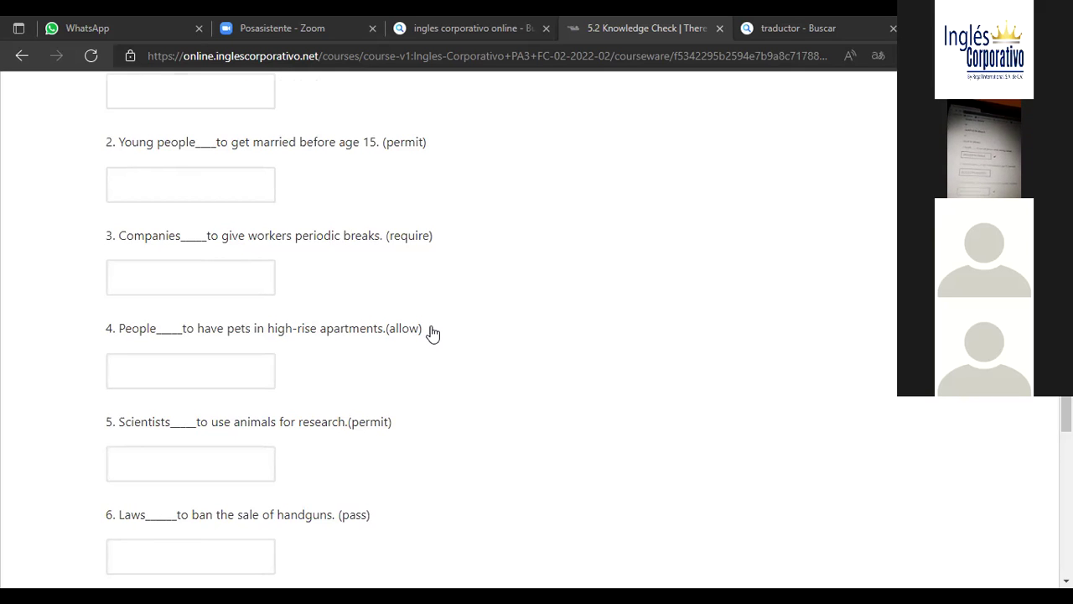
- Read through the remaining fill-in sentences of the 5.2 Knowledge Check, down to item 8
scroll(433, 333, "down", 1)
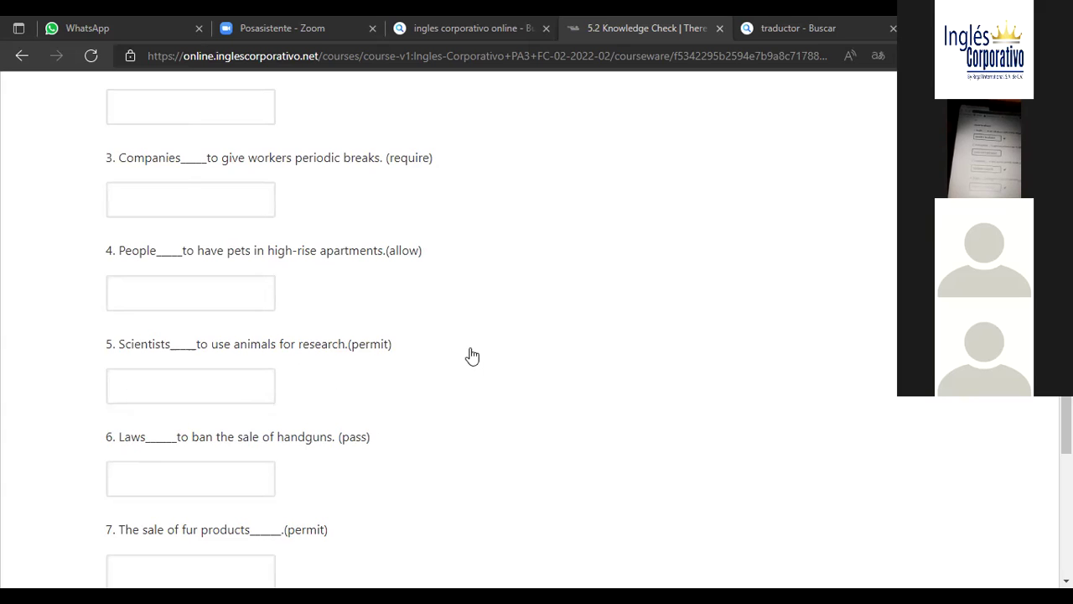
scroll(469, 360, "down", 3)
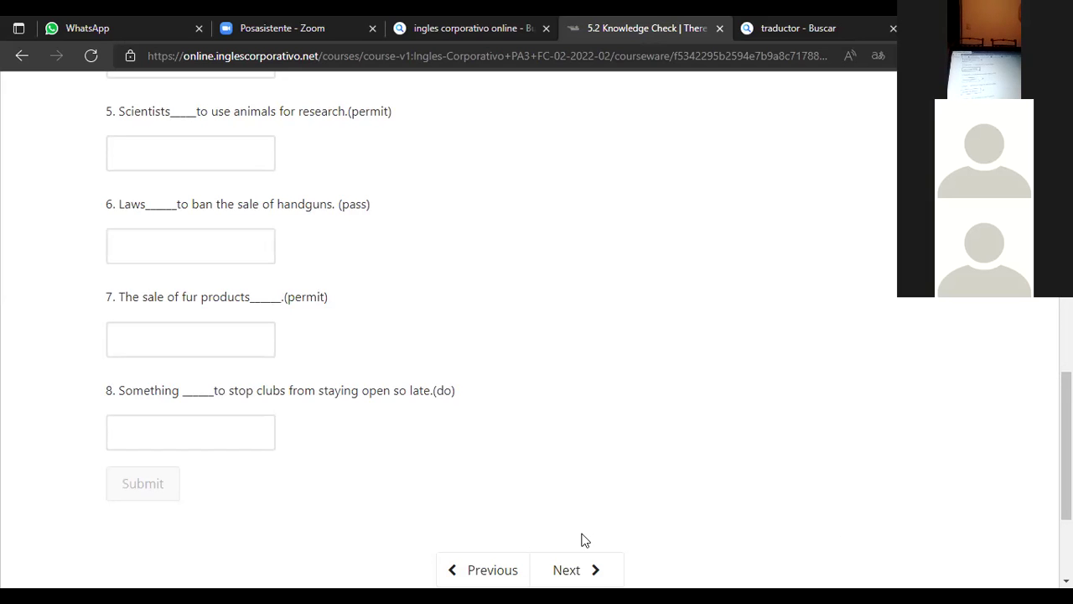
scroll(701, 426, "down", 2)
scroll(676, 404, "up", 3)
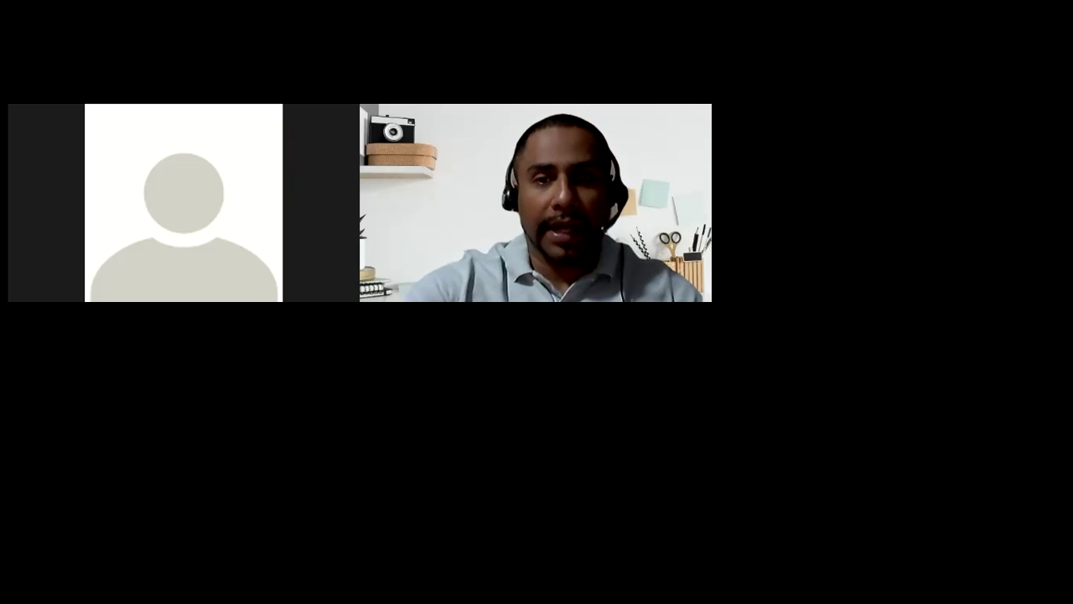
- Answer item 1, about using cell phones while driving, with "shouldn't be allowed"
scroll(659, 302, "down", 5)
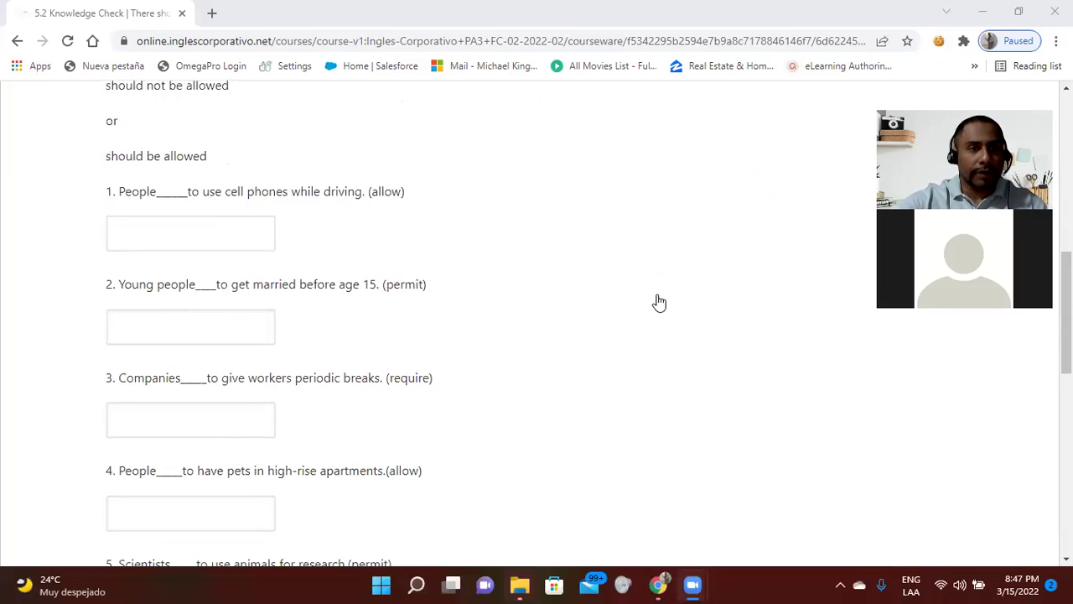
left_click(147, 237)
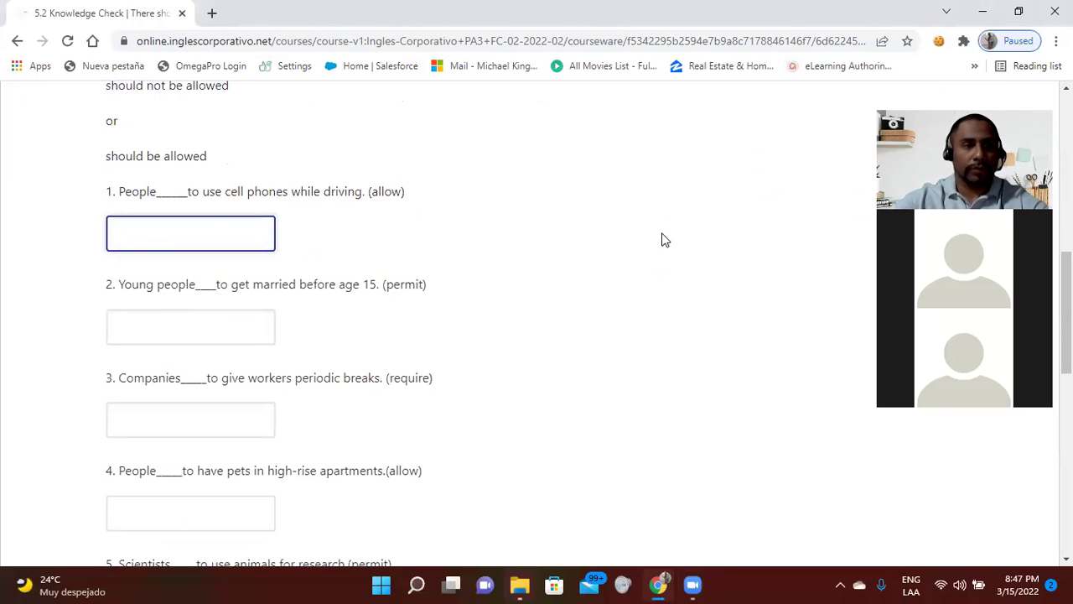
type("sh")
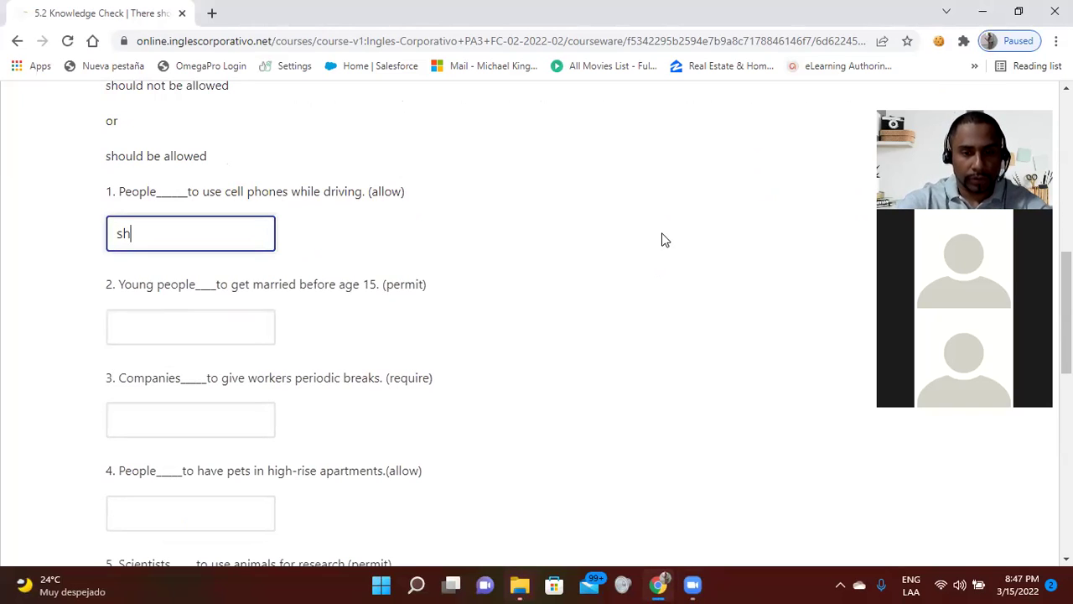
type("ouldn't be ")
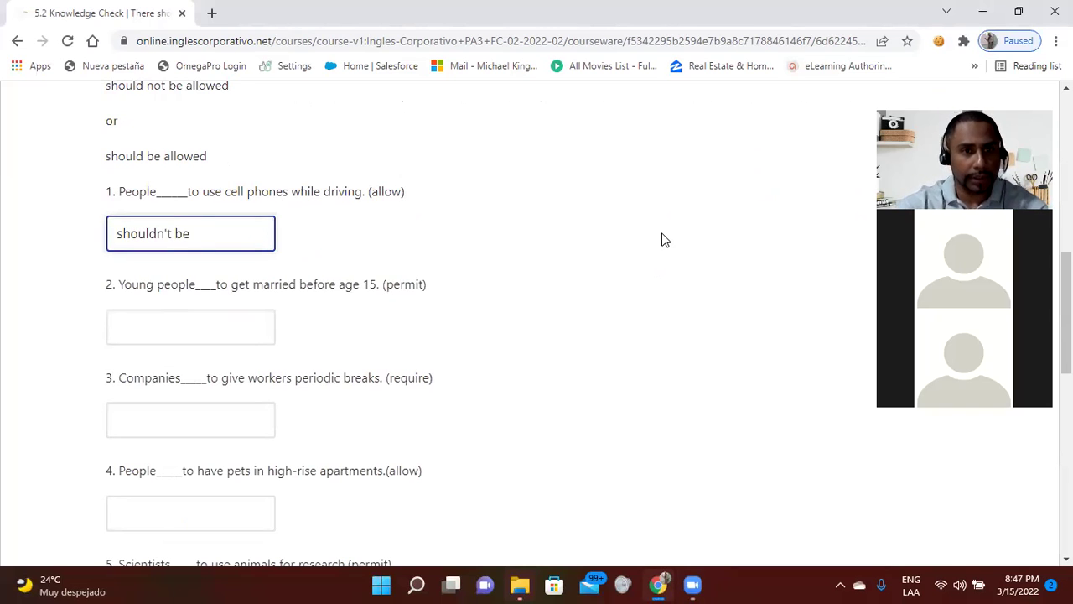
type("allowed")
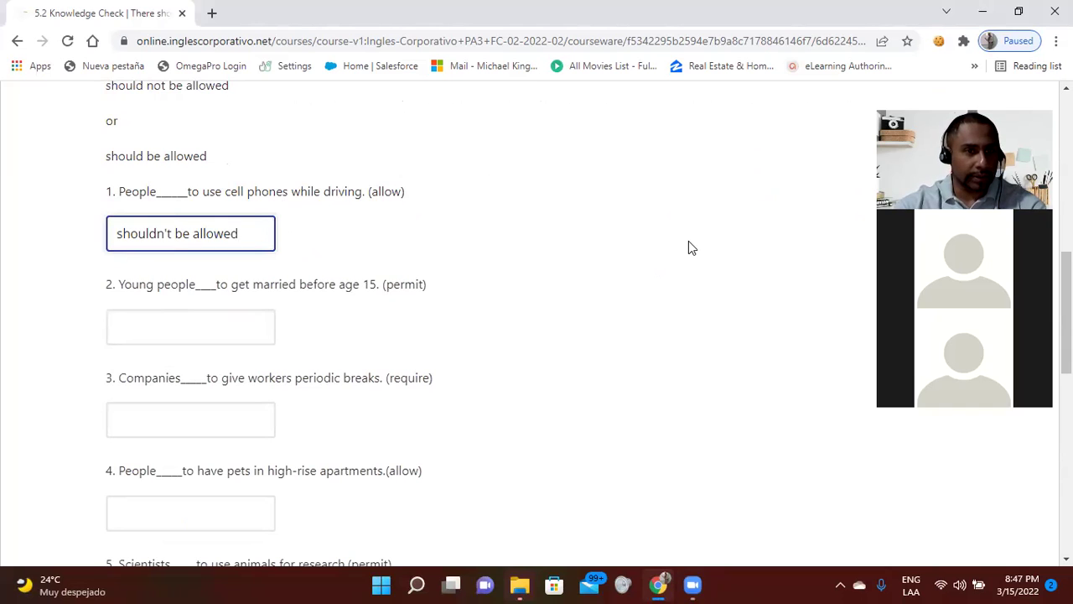
- Answer item 2, about young people getting married before age 15, with "must not be permitted"
scroll(688, 247, "down", 2)
scroll(688, 247, "up", 1)
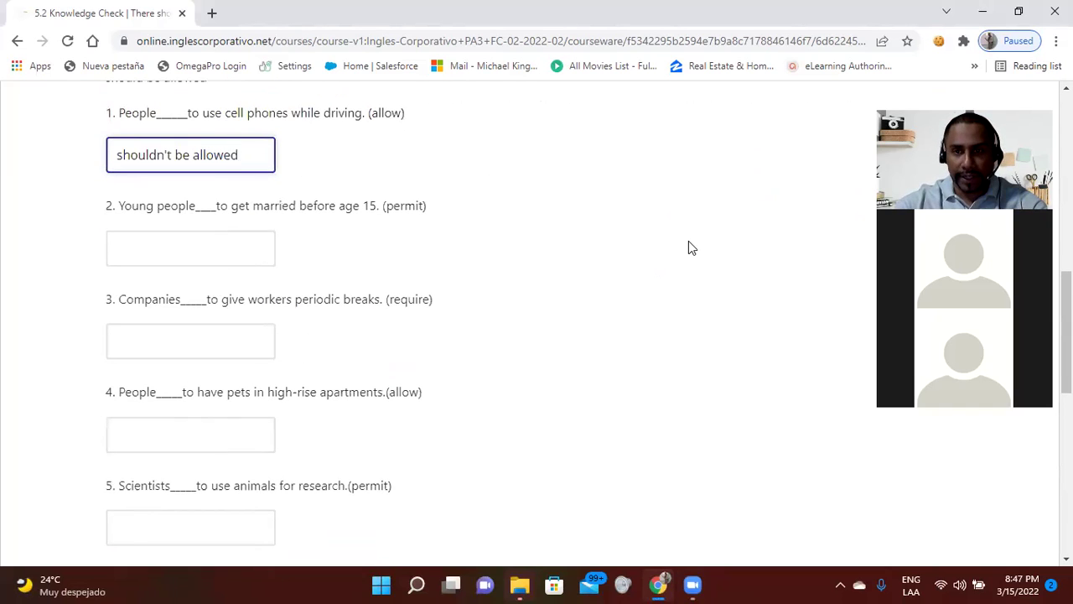
left_click(152, 243)
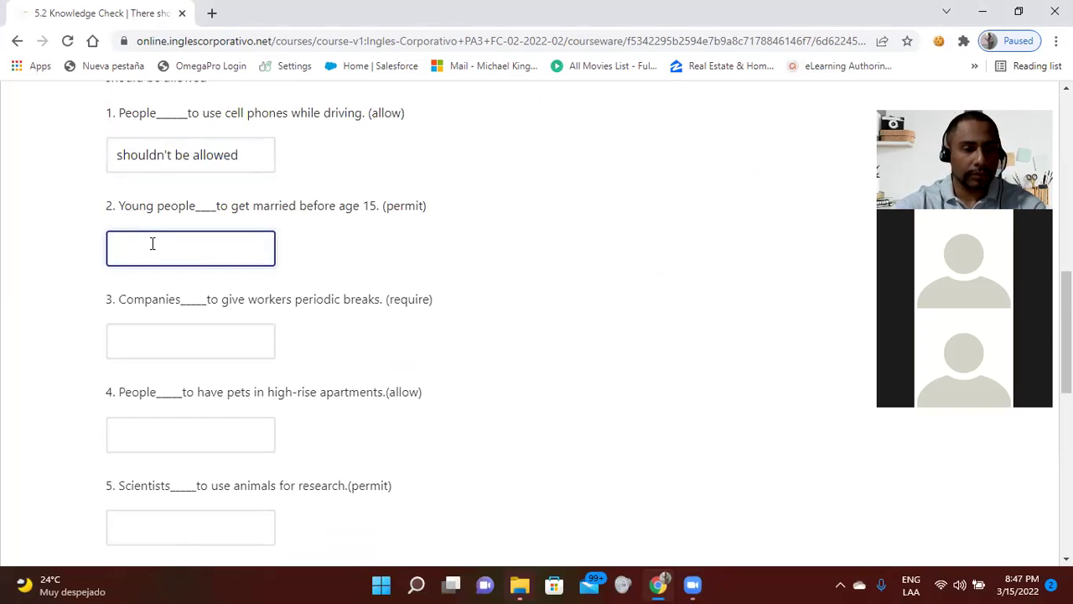
type("must not be")
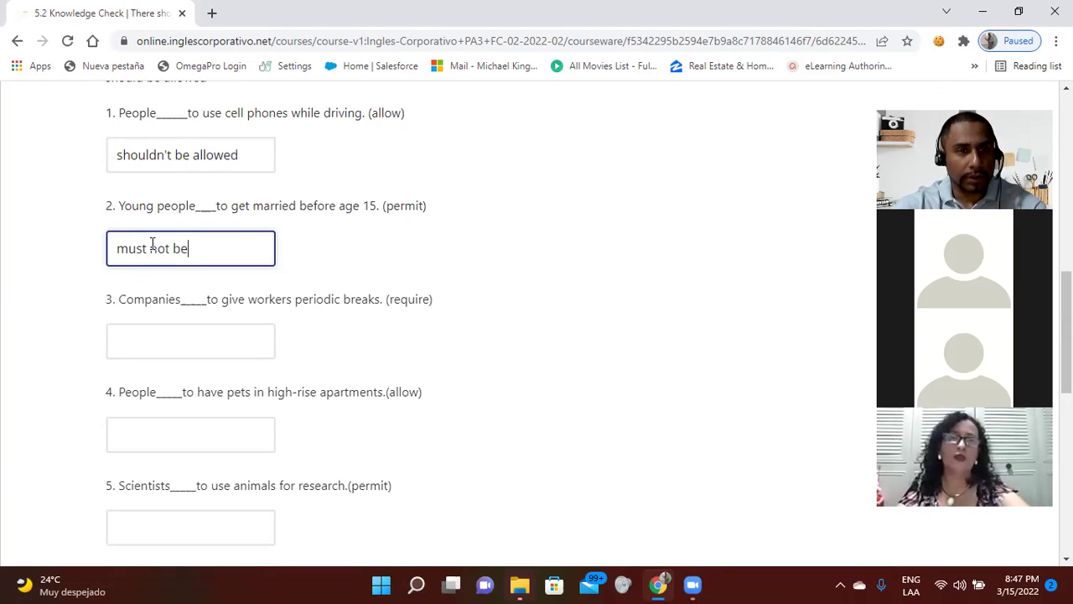
type(" pert")
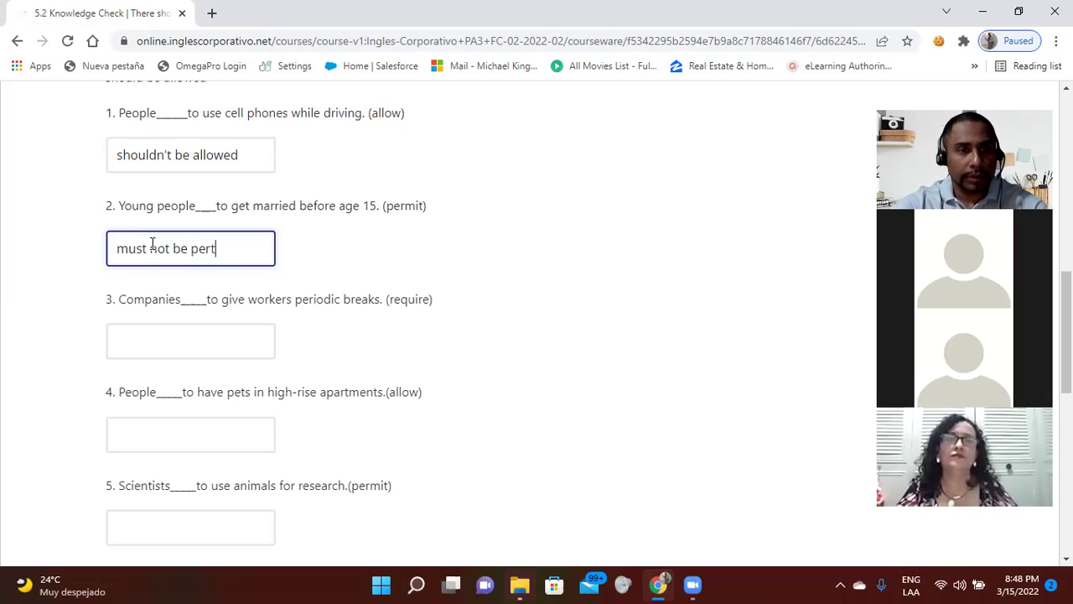
key("BackSpace")
type("mit")
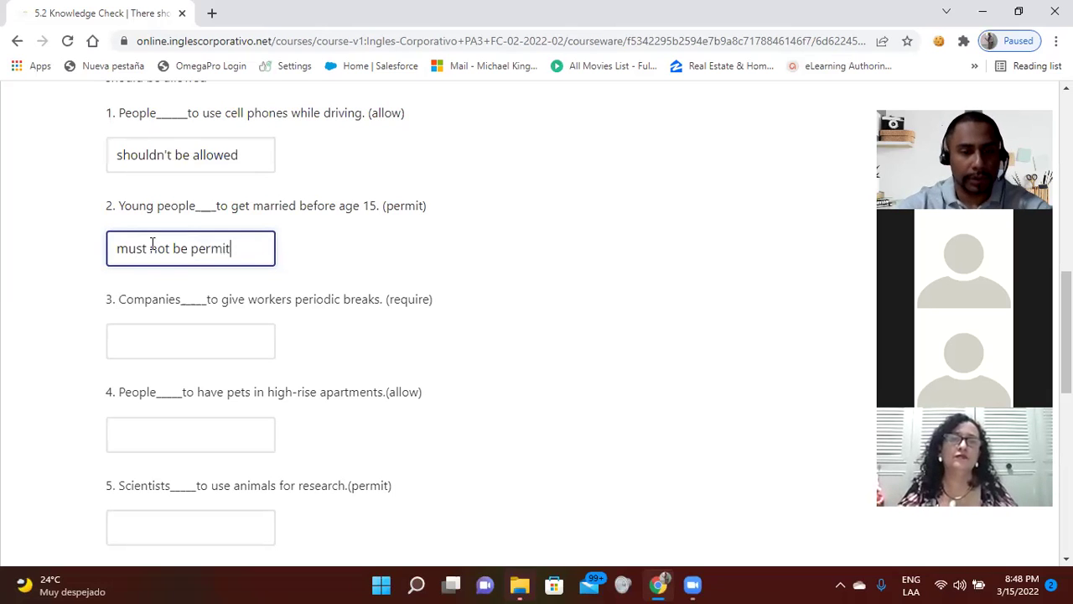
type("ted")
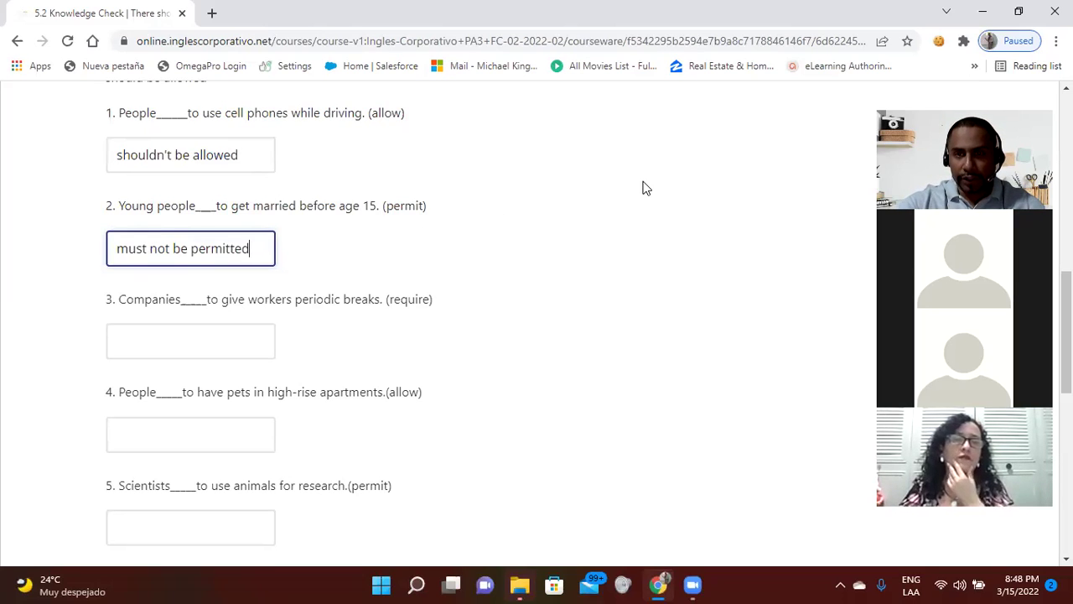
- Answer item 3, about companies giving workers periodic breaks, with "must be required"
left_click(125, 336)
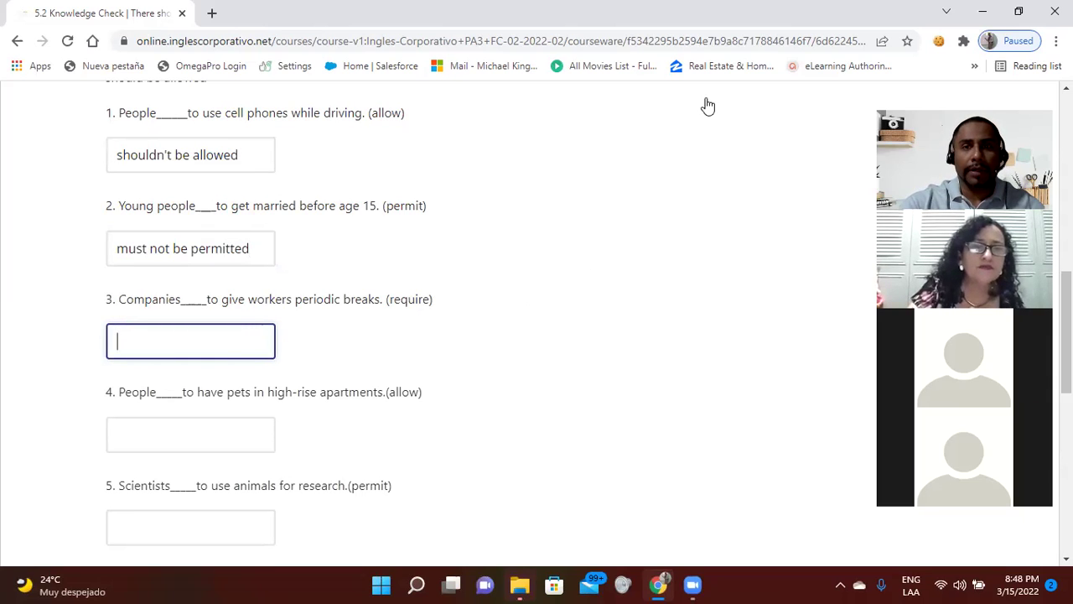
mouse_move(163, 260)
left_mouse_down()
mouse_move(9, 343)
mouse_move(234, 390)
left_mouse_up()
mouse_move(332, 382)
left_mouse_down()
mouse_move(402, 266)
mouse_move(140, 261)
left_mouse_up()
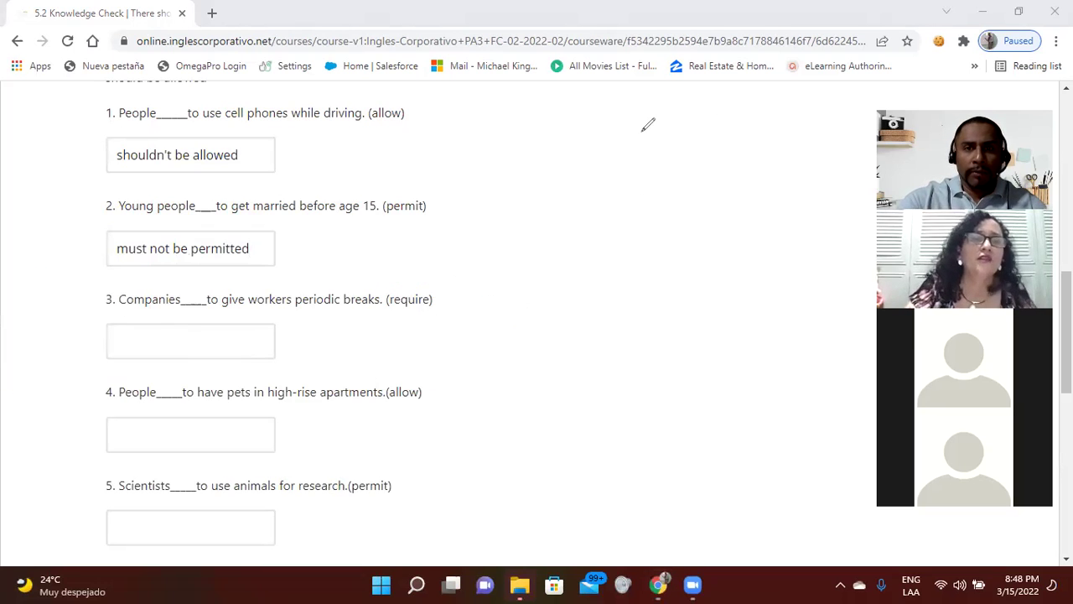
left_click(141, 346)
type("must be")
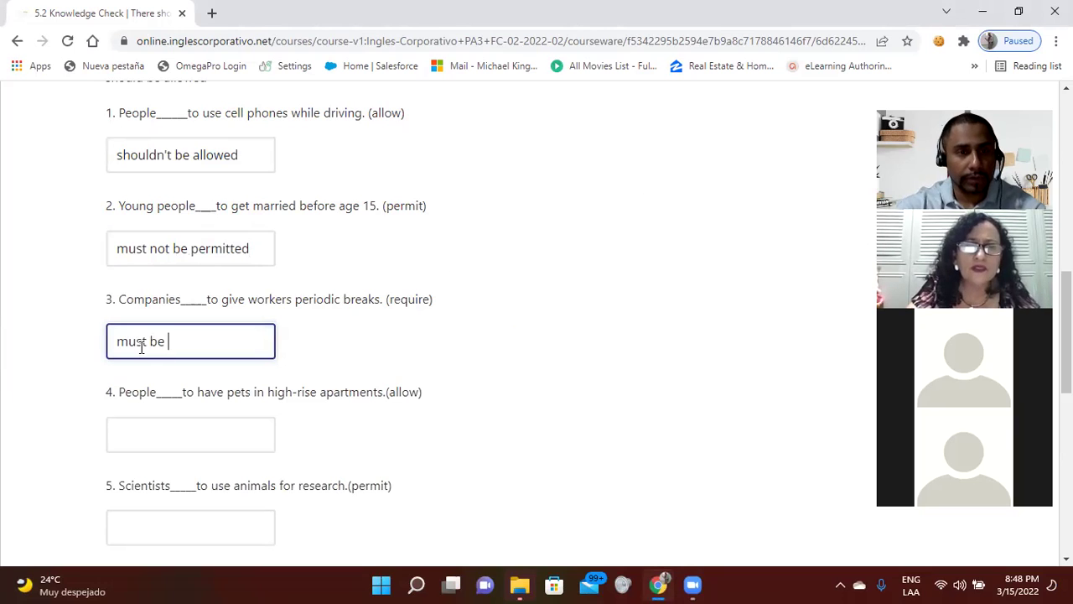
type(" req")
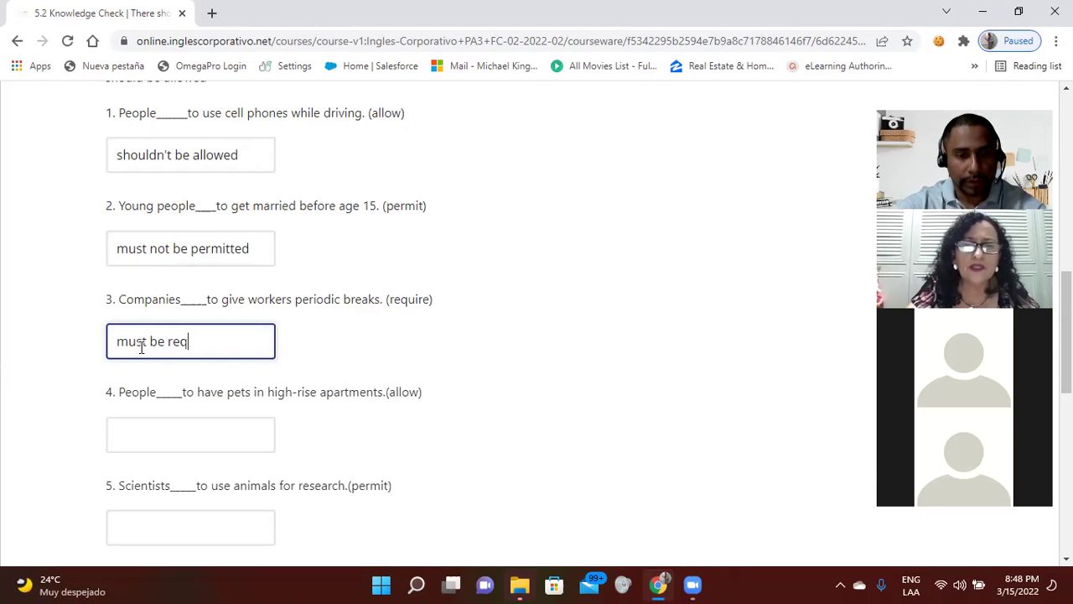
type("uired")
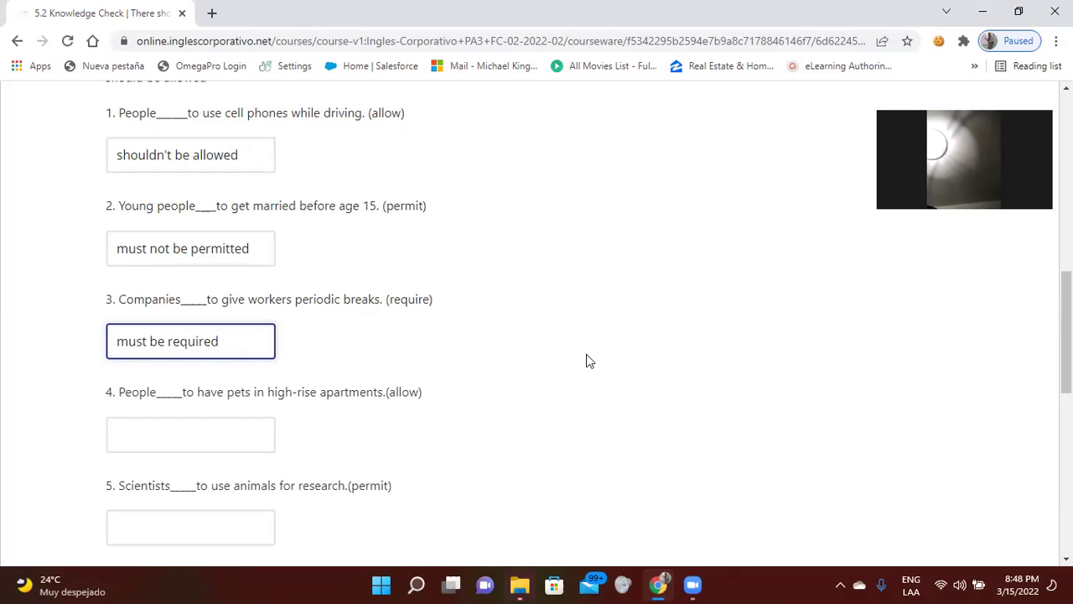
- Answer item 4, about having pets in high-rise apartments, with "shouldn't be allowed"
scroll(585, 354, "down", 2)
left_click(153, 278)
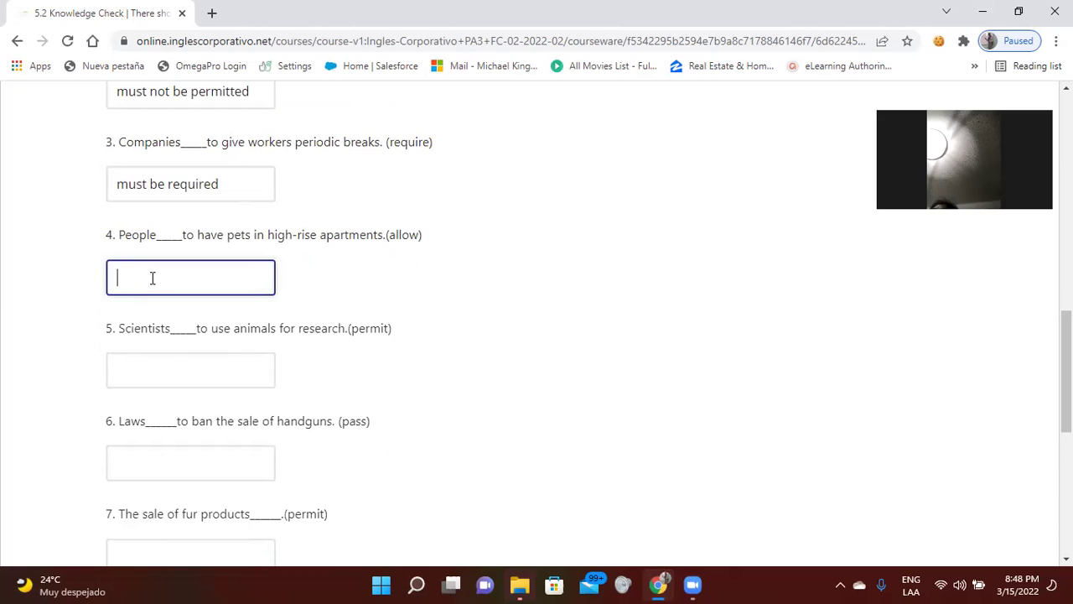
type("shouldn'")
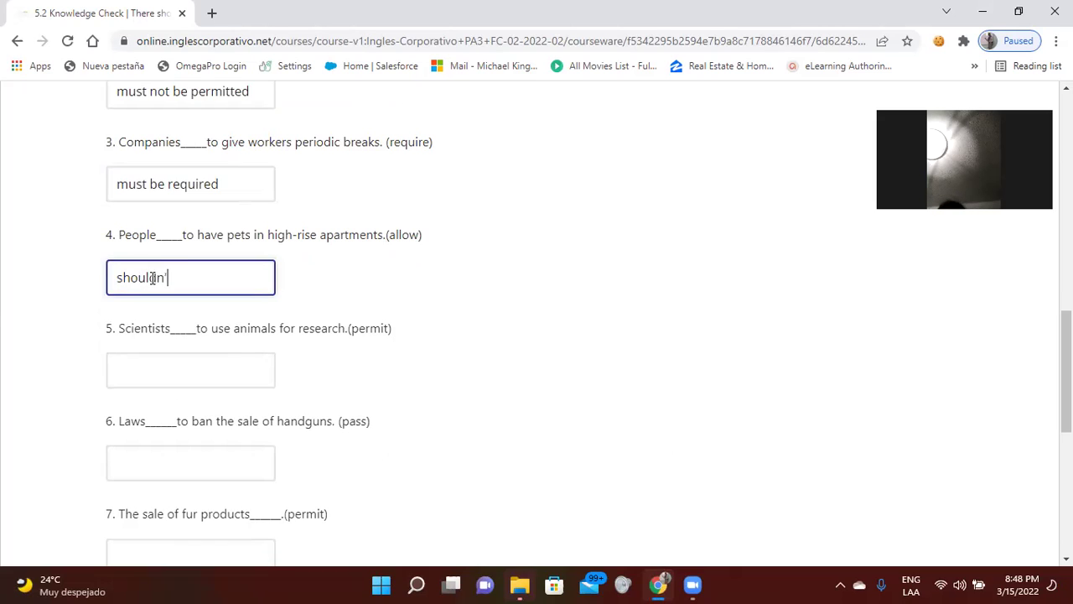
type("t be ")
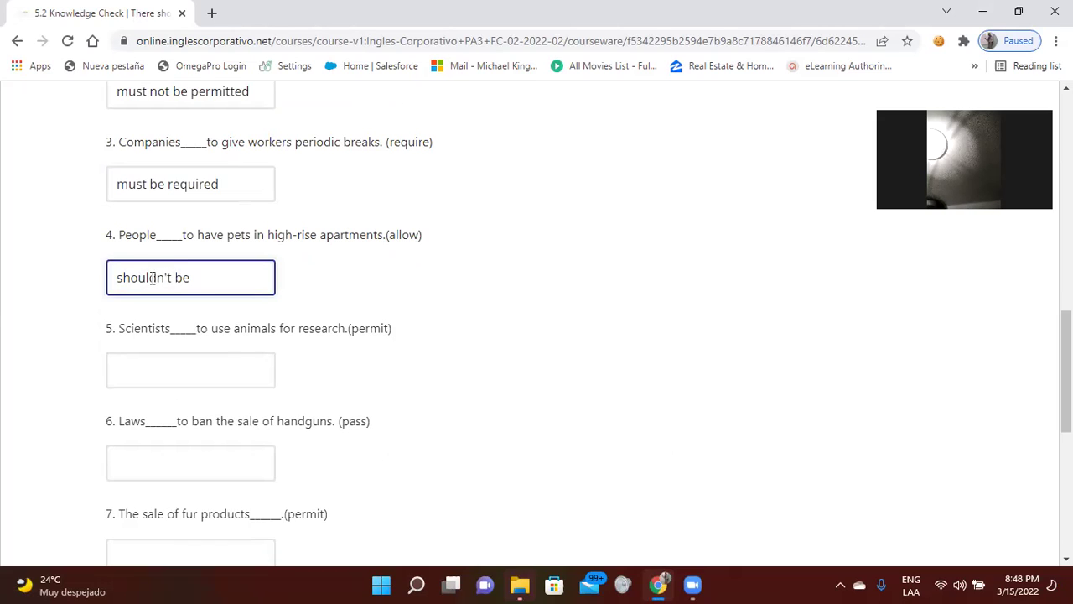
type("allowed")
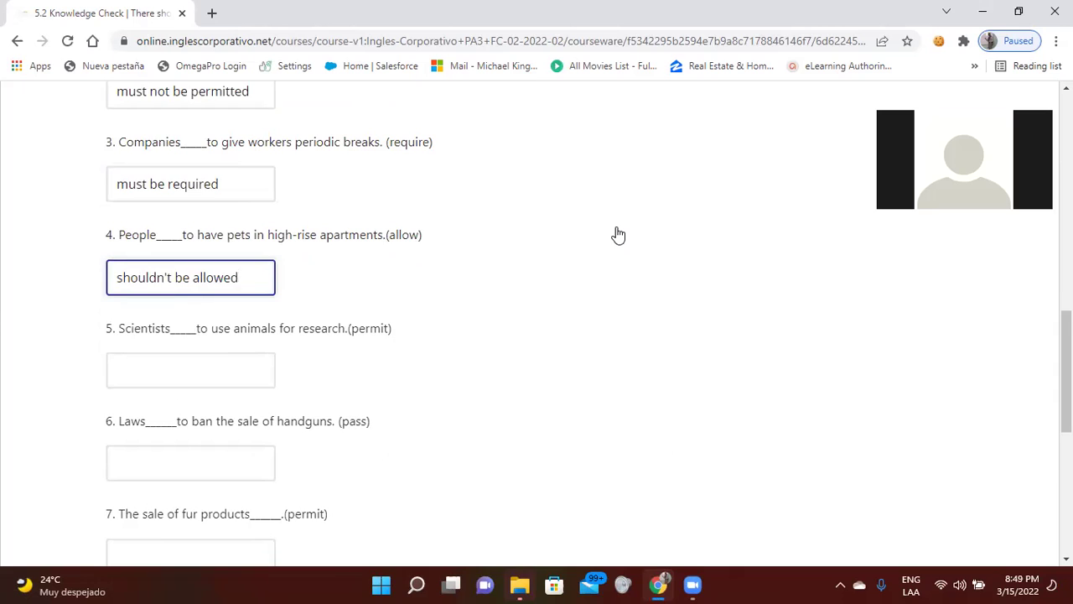
- Answer item 5 with "must not be permitted" and item 6 with "must be passed"
scroll(618, 235, "down", 2)
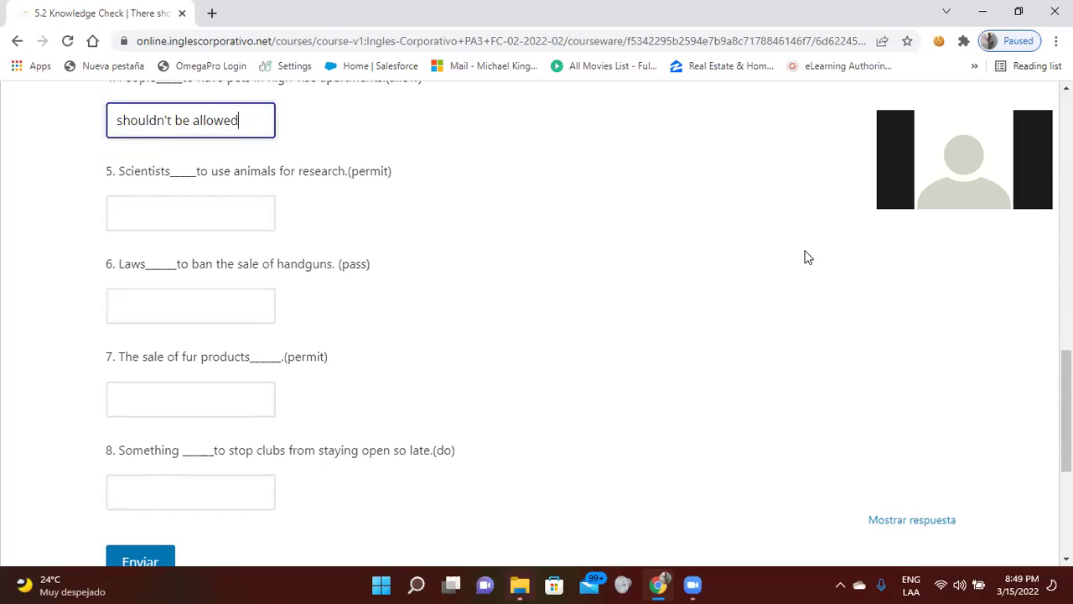
left_click(126, 212)
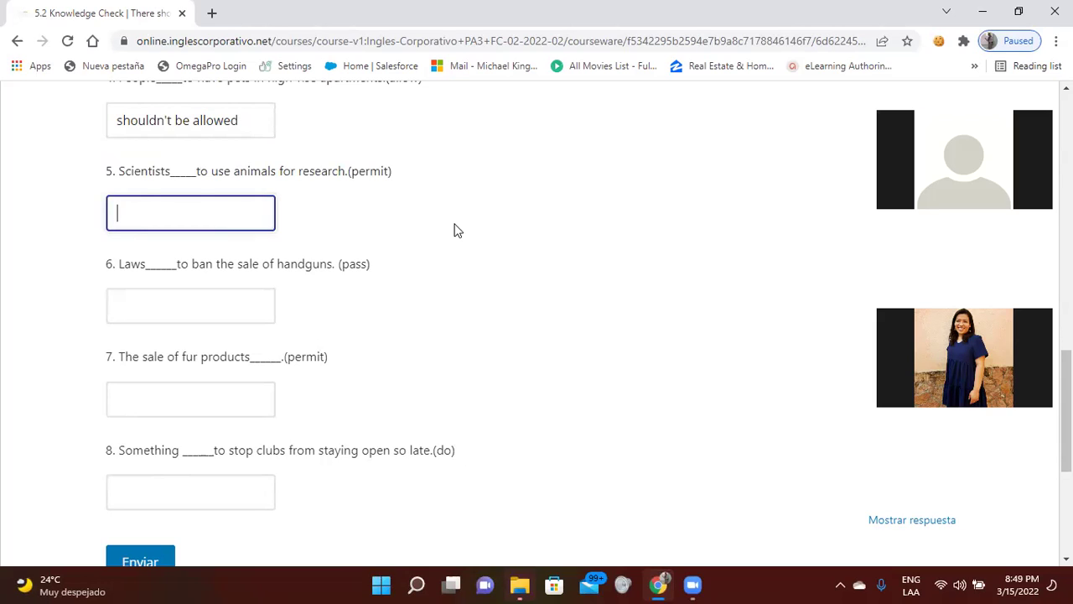
type("must not be permitted")
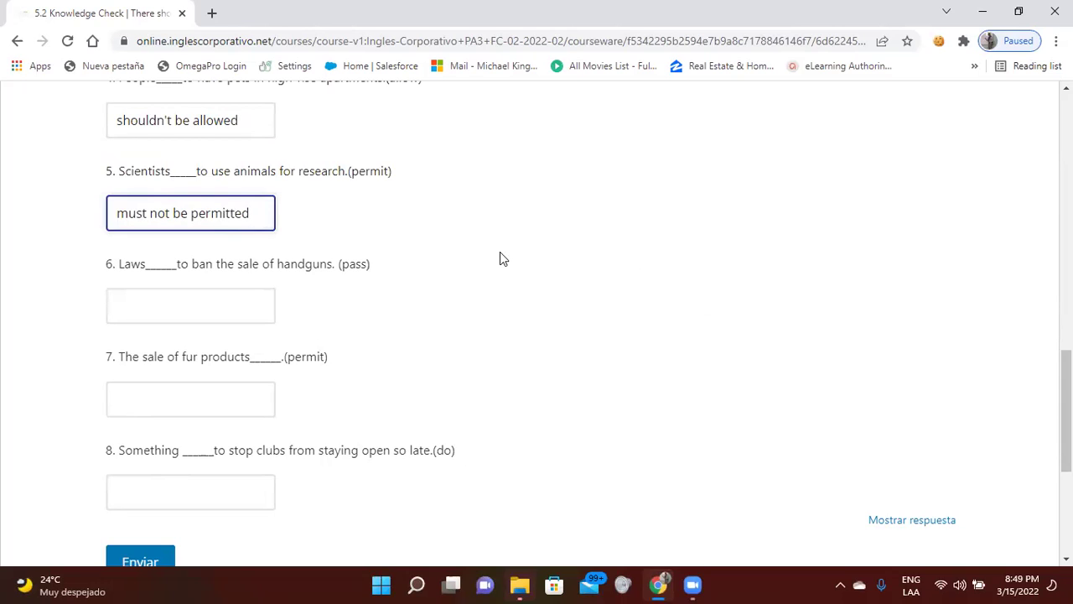
left_click(134, 308)
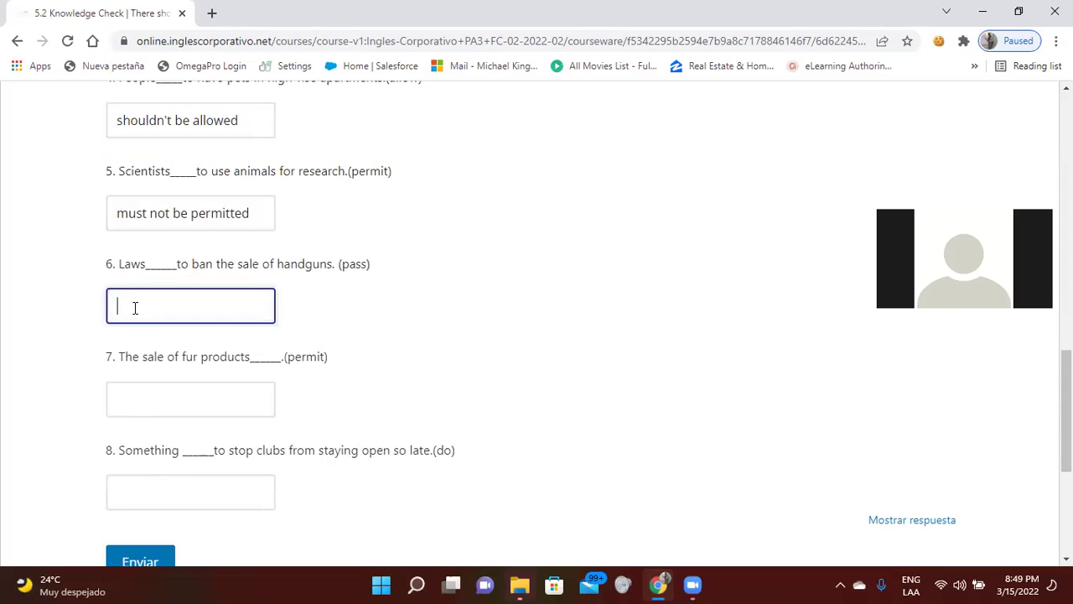
type("must be passed")
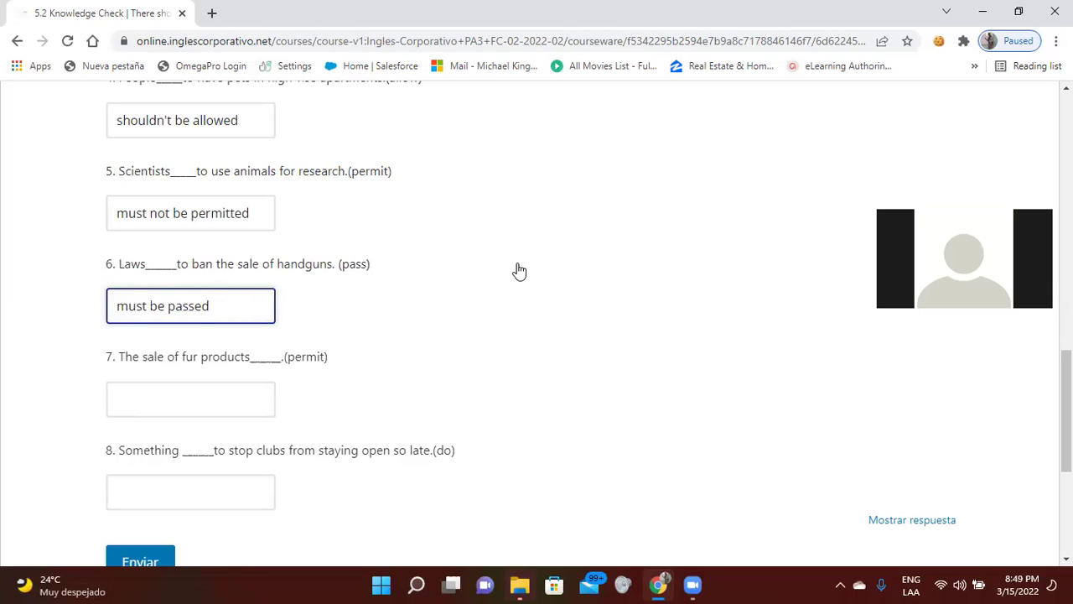
- Answer item 7, about the sale of fur products, with "mustn't be permitted"
scroll(519, 271, "down", 1)
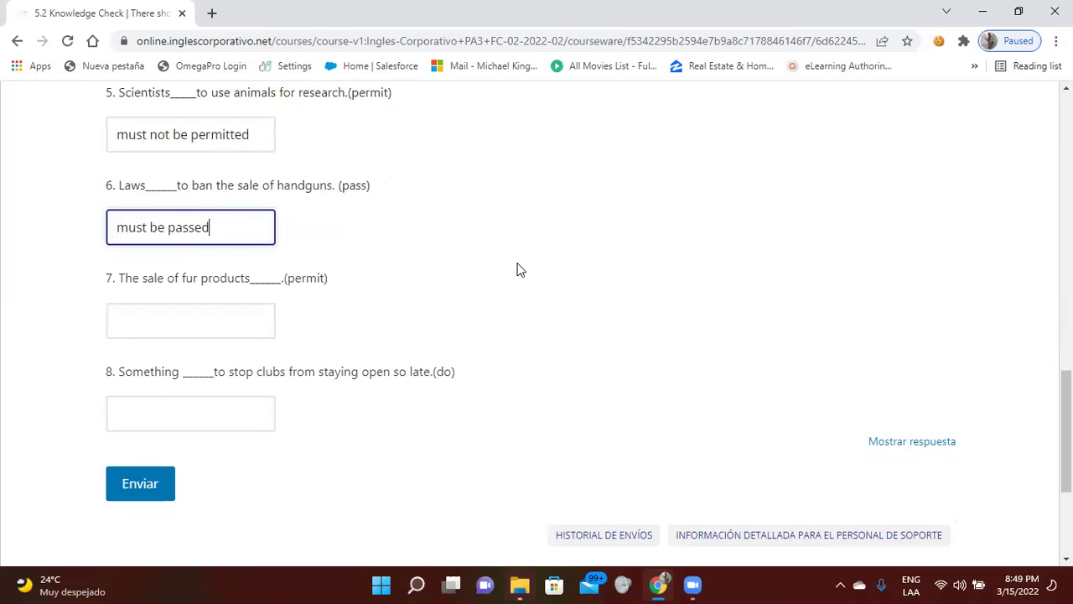
left_click(171, 314)
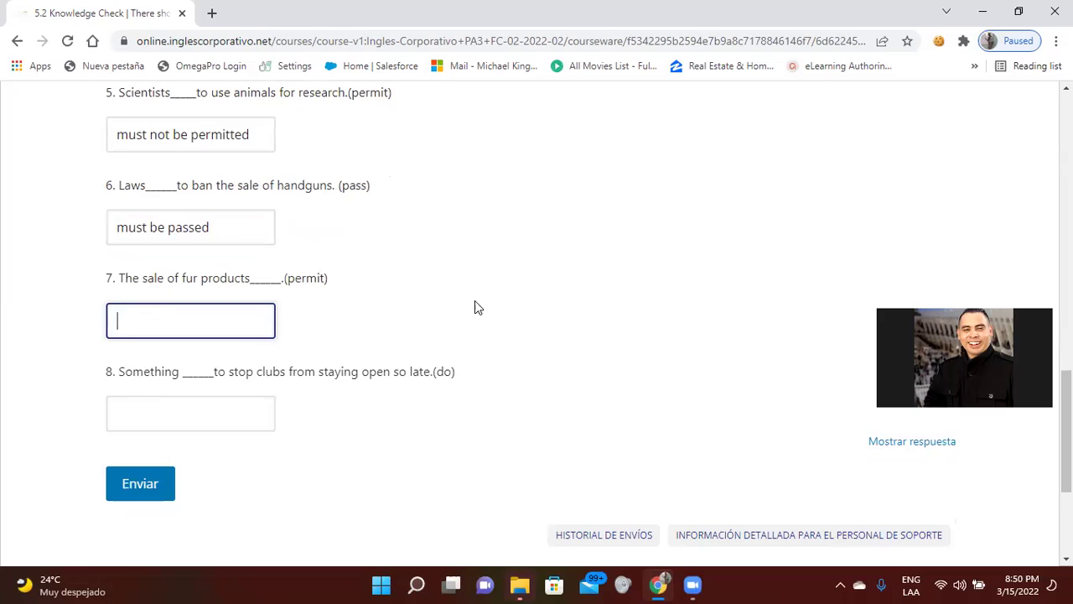
type("mustn't")
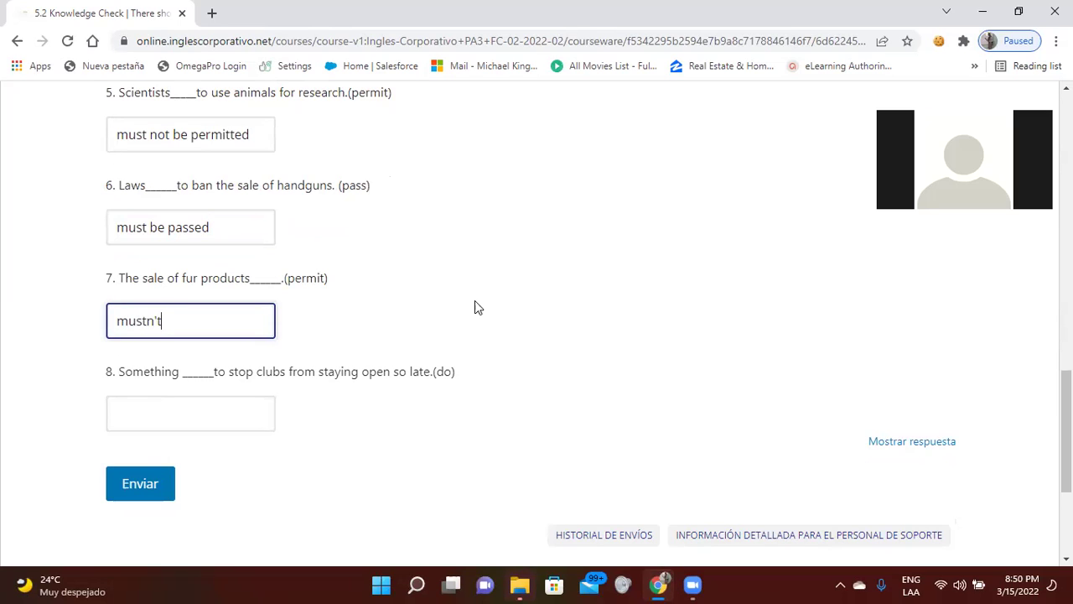
type(" be permitted")
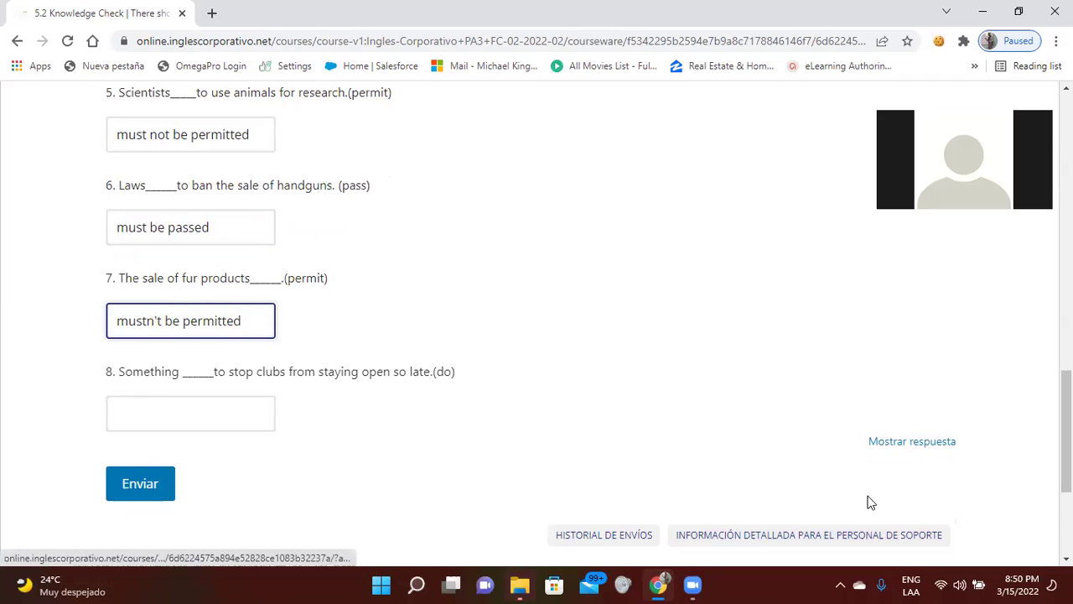
- Answer item 8 with "should be done" and submit the Knowledge Check answers for grading
left_click(133, 413)
scroll(809, 468, "down", 1)
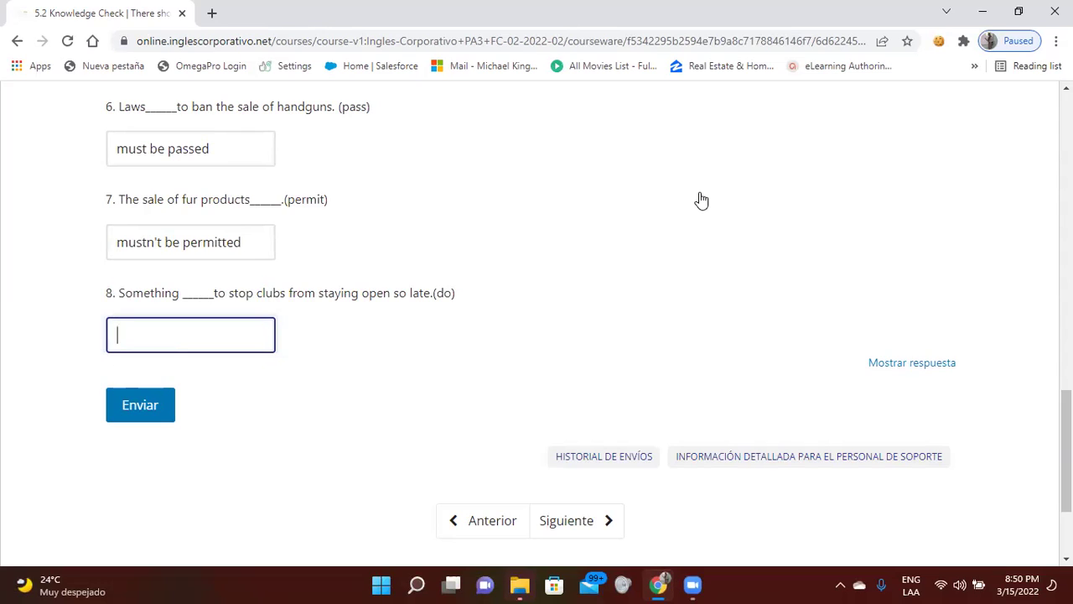
type("should be done")
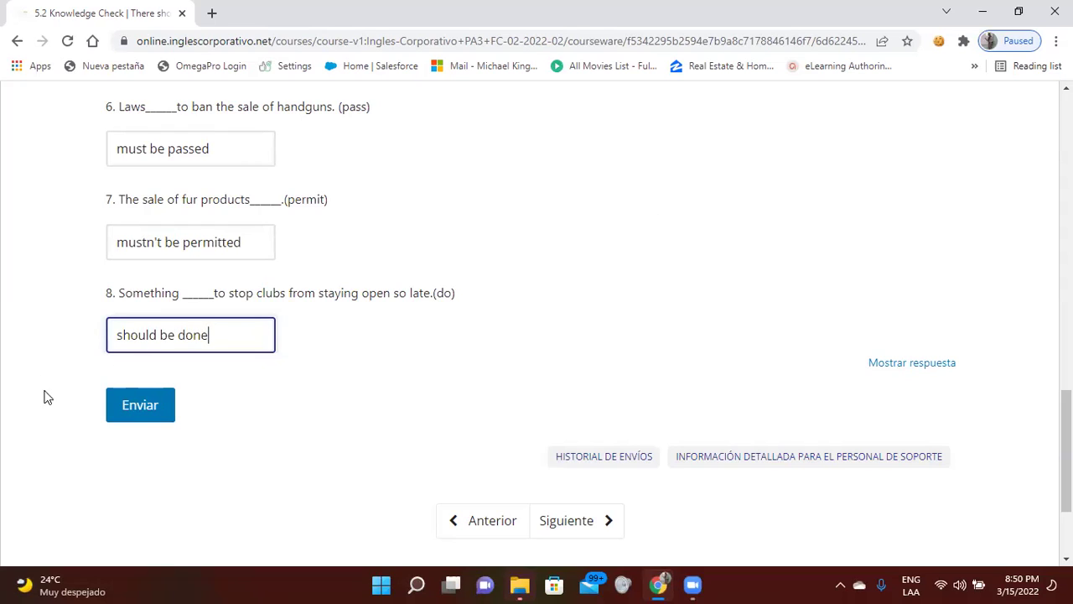
left_click(155, 405)
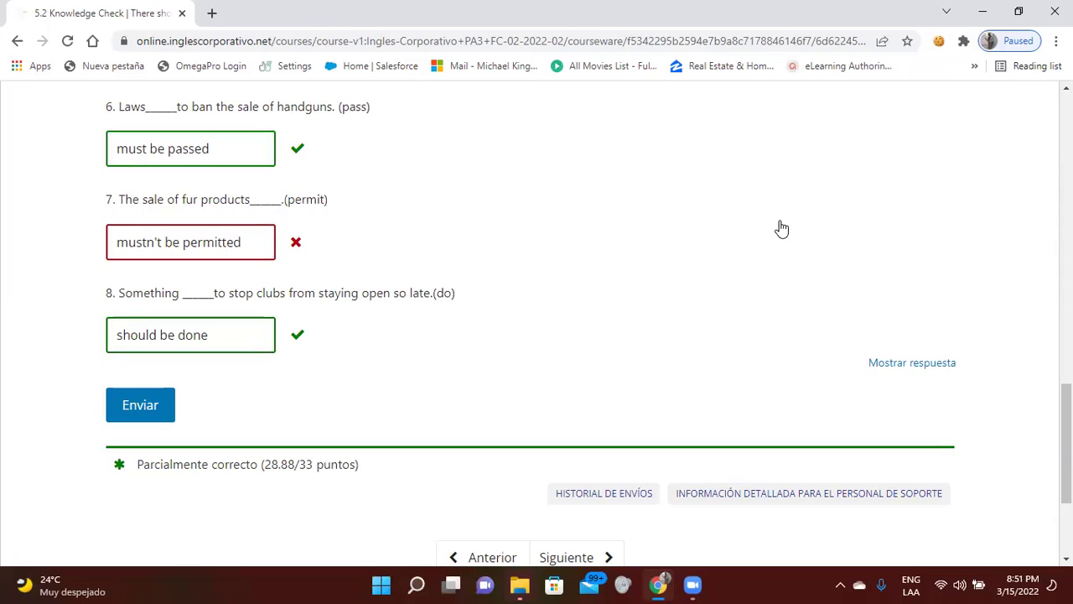
- Reveal the accepted Knowledge Check answers and copy "shouldn't be permitted" from the answers for item 7
left_click(920, 366)
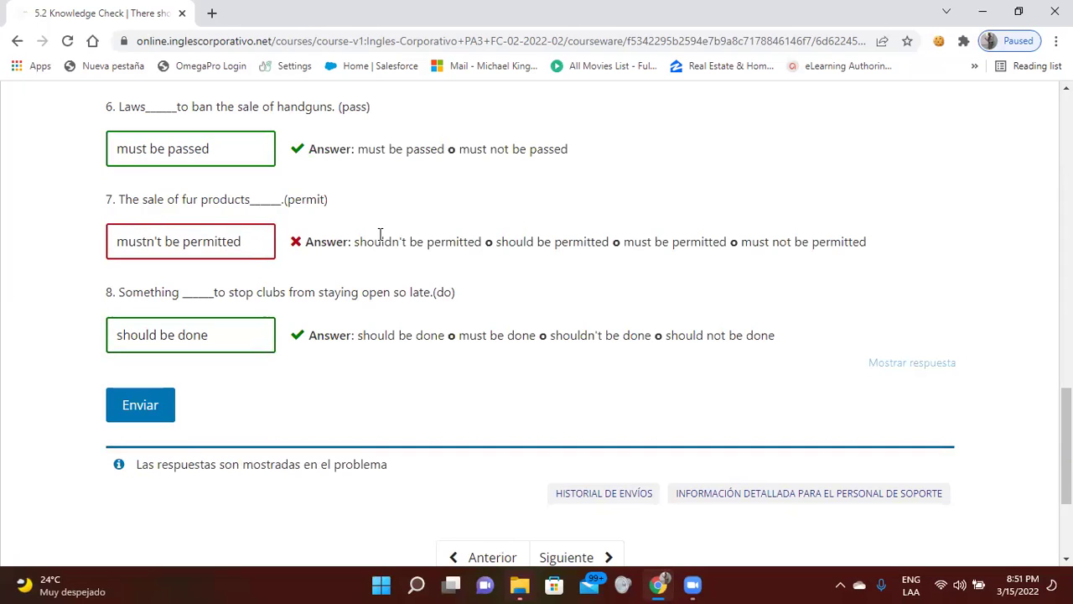
left_click_drag(355, 242, 480, 236)
key("ctrl+c")
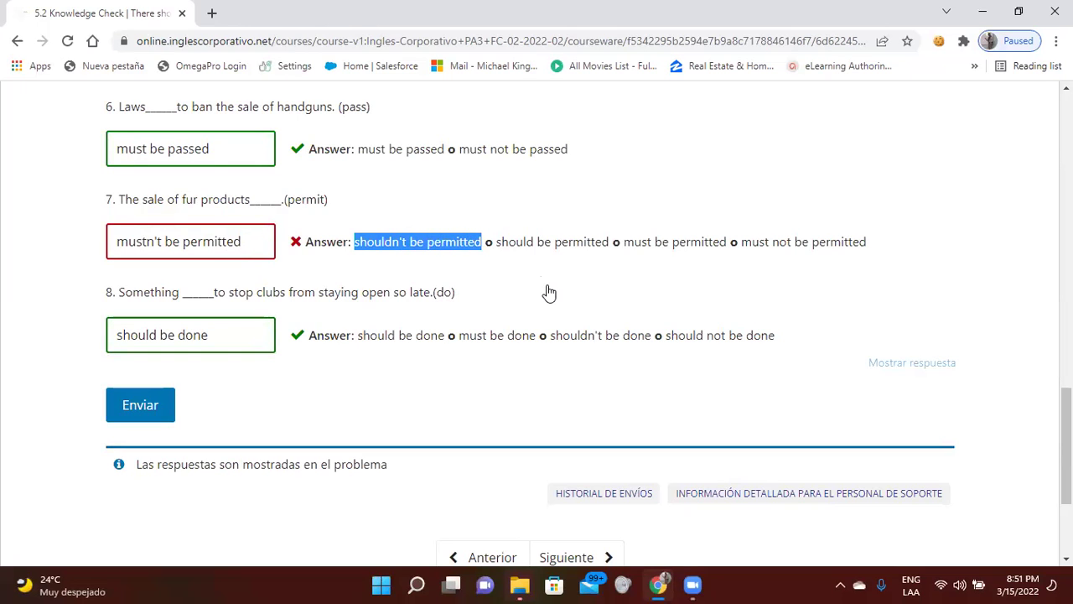
- Replace the answer to item 7 with the copied "shouldn't be permitted" and resubmit the Knowledge Check
left_click(254, 244)
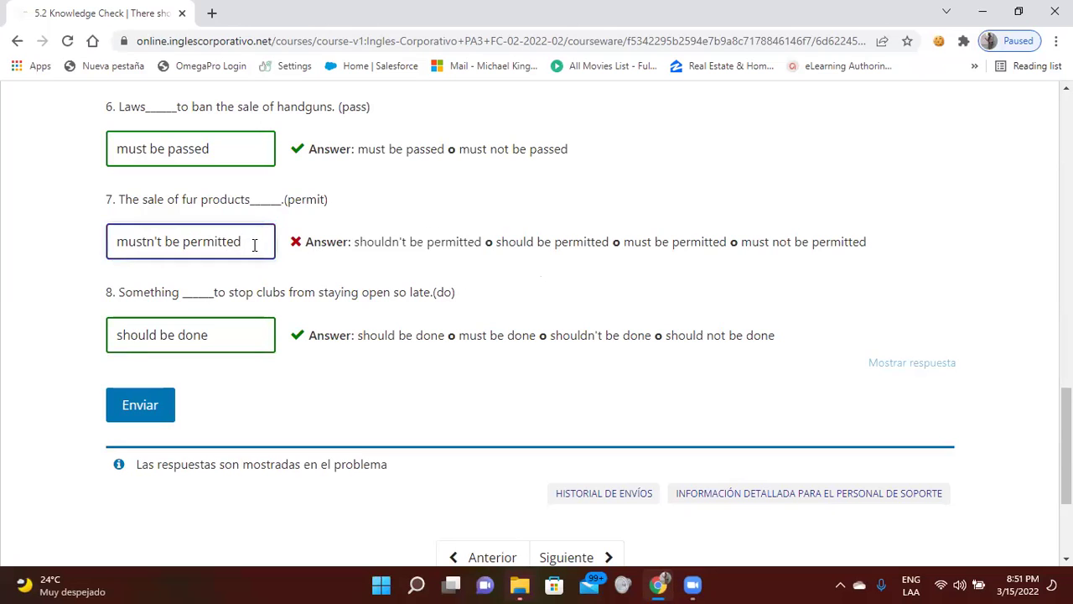
key("BackSpace")
key("BackSpace")
key("BackSpace")
key("BackSpace")
key("BackSpace")
key("BackSpace")
key("BackSpace")
key("BackSpace")
key("BackSpace")
key("BackSpace")
key("BackSpace")
key("BackSpace")
key("BackSpace")
key("BackSpace")
key("BackSpace")
key("BackSpace")
key("BackSpace")
key("BackSpace")
key("BackSpace")
key("BackSpace")
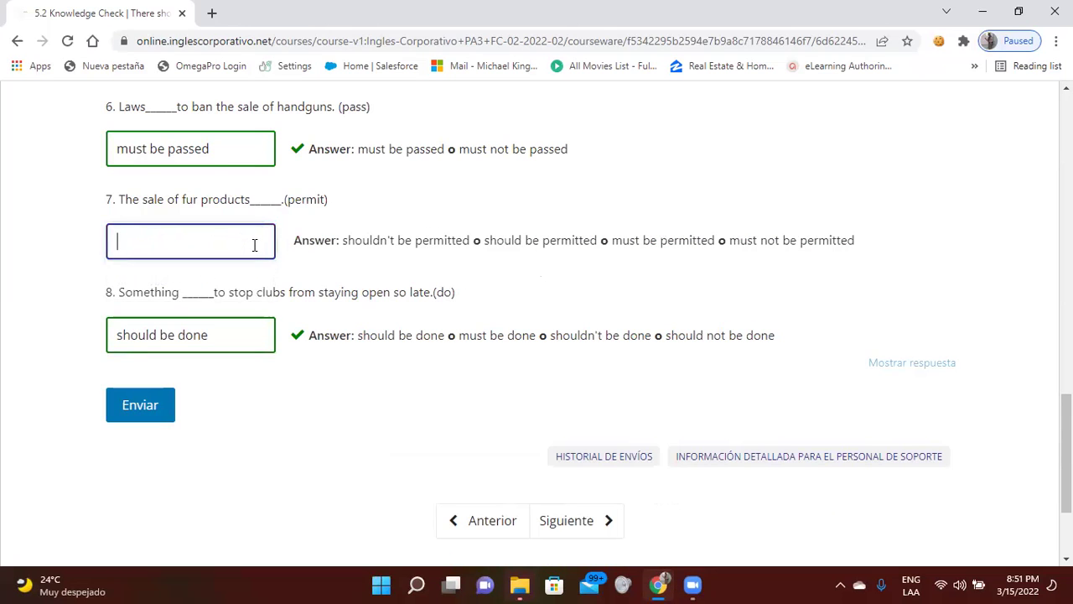
key("ctrl+v")
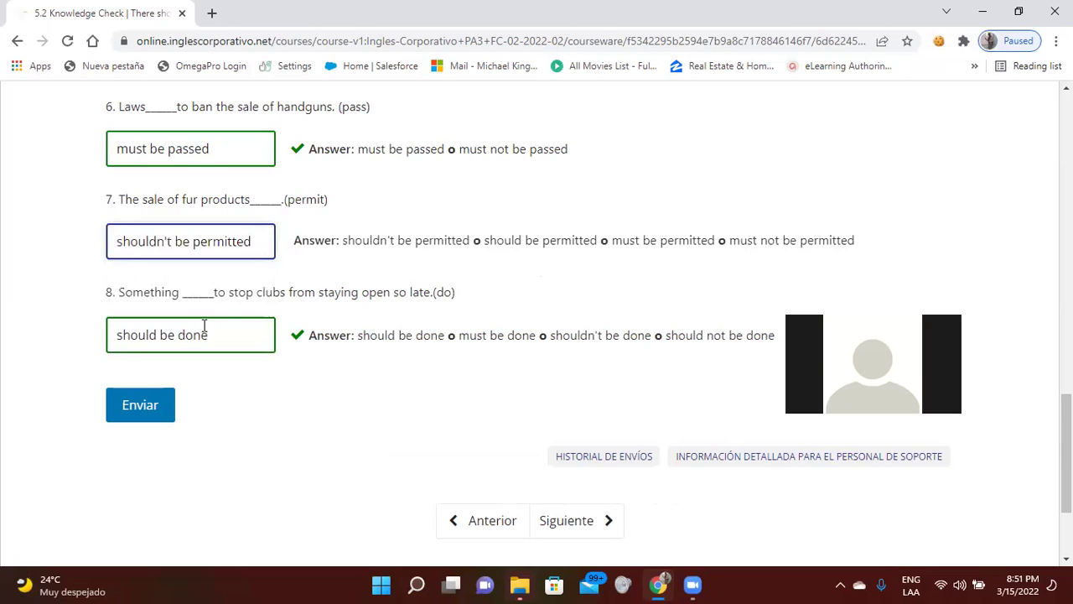
left_click(135, 412)
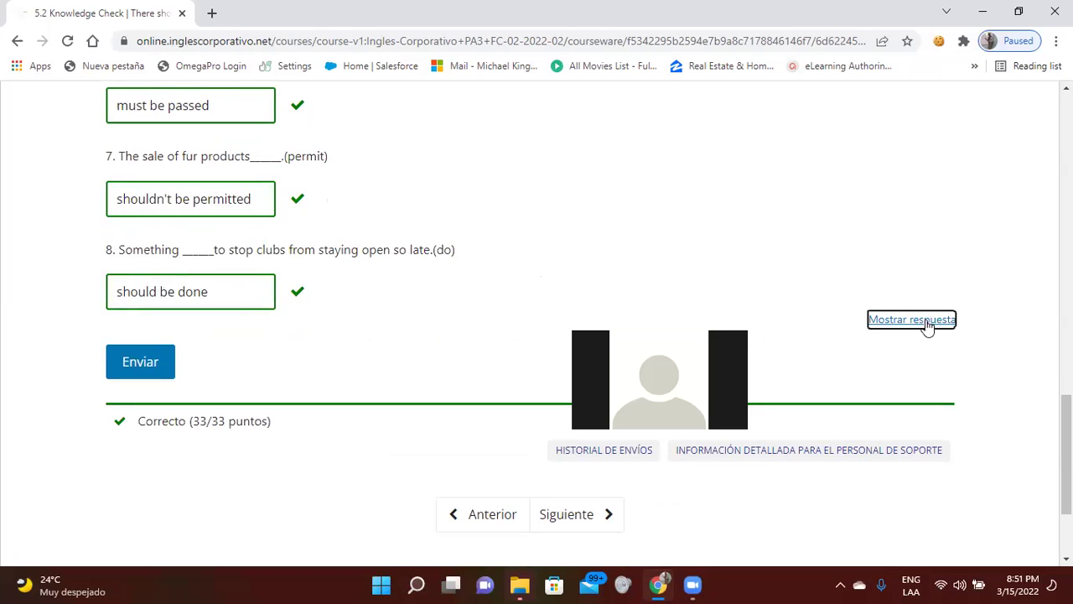
- Reveal the accepted answers again and review the alternatives for each item, from item 8 back to item 1
left_click(927, 323)
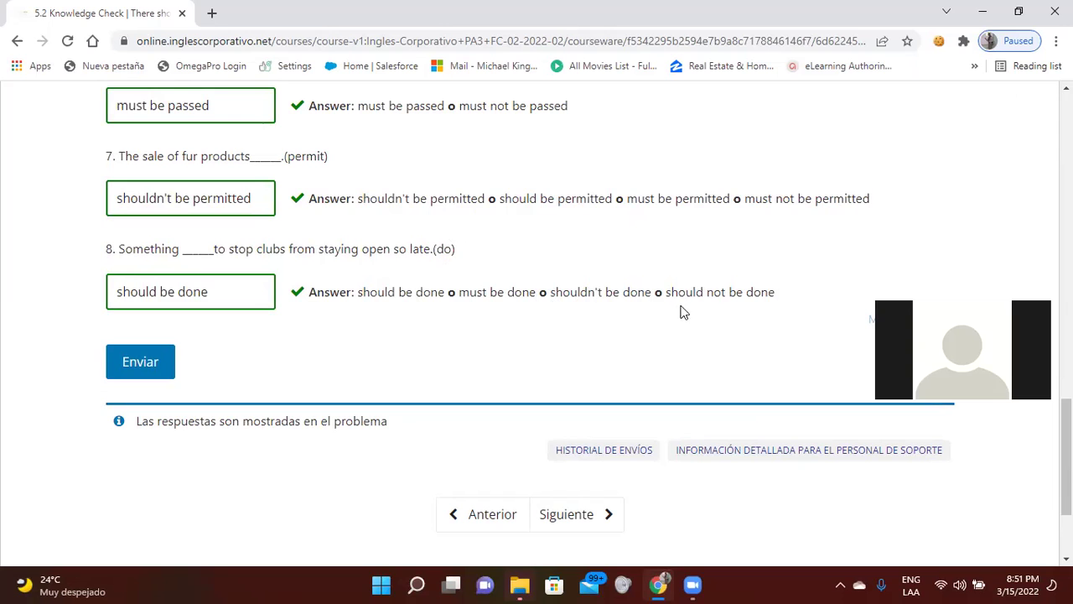
scroll(457, 314, "up", 3)
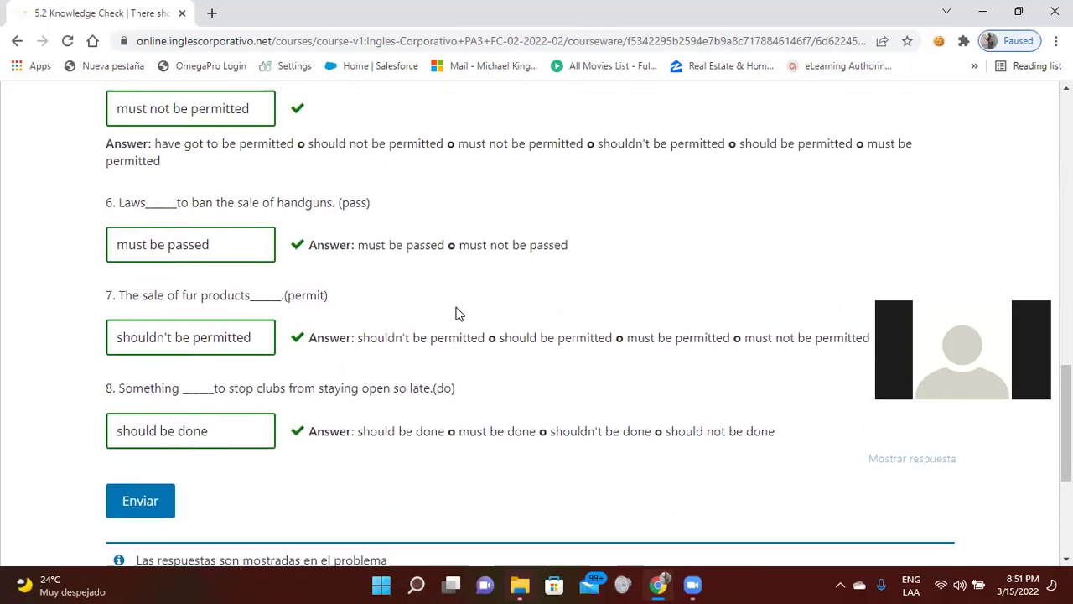
scroll(457, 314, "up", 1)
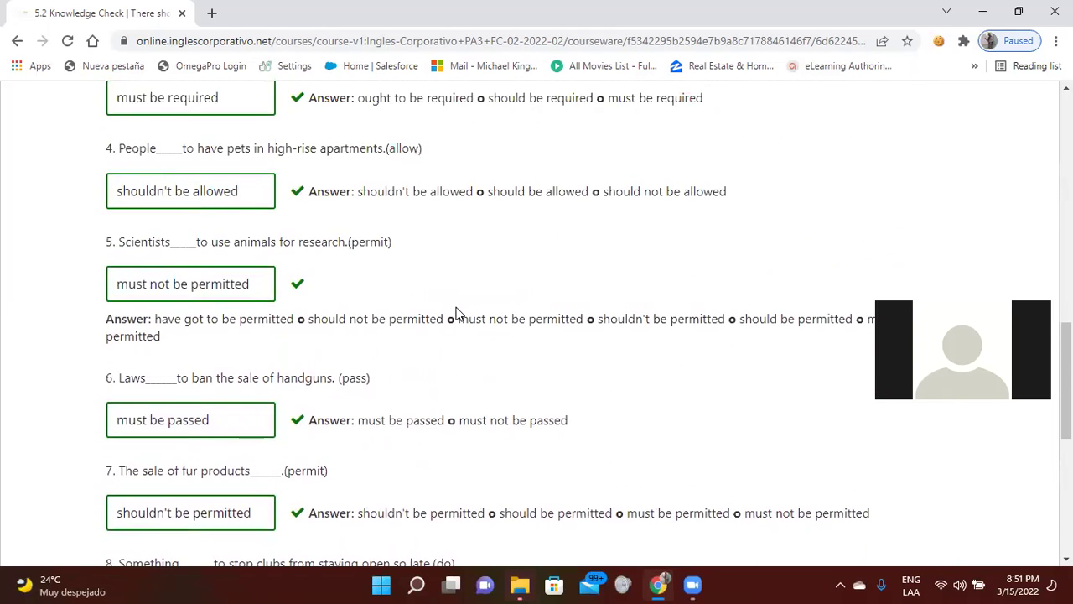
scroll(457, 313, "up", 5)
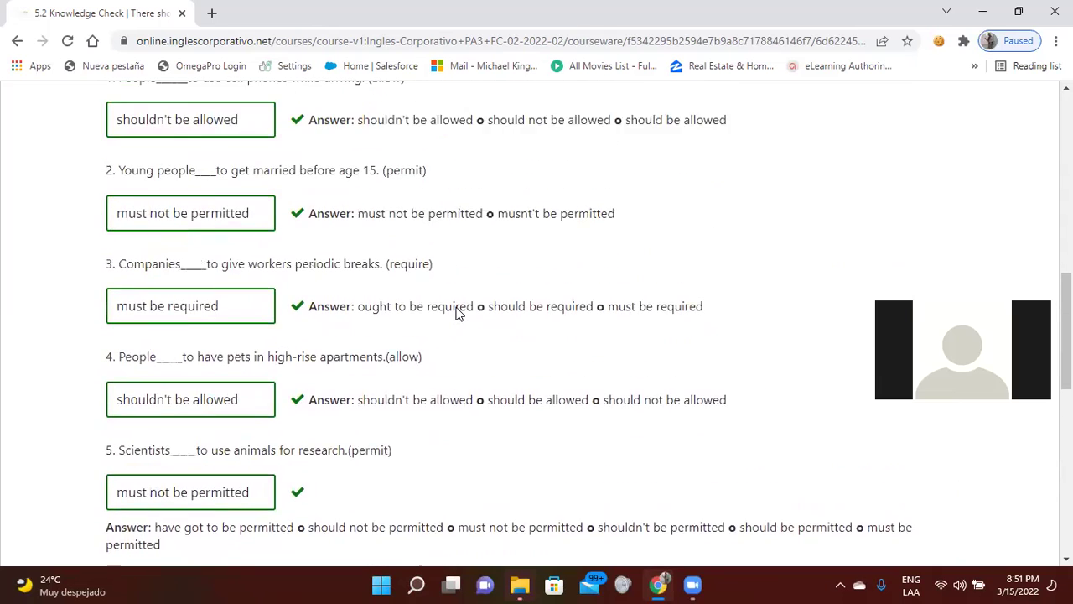
- Open the 5.3 Lesson Objective page and read the objective on tag questions for opinions
scroll(457, 310, "up", 7)
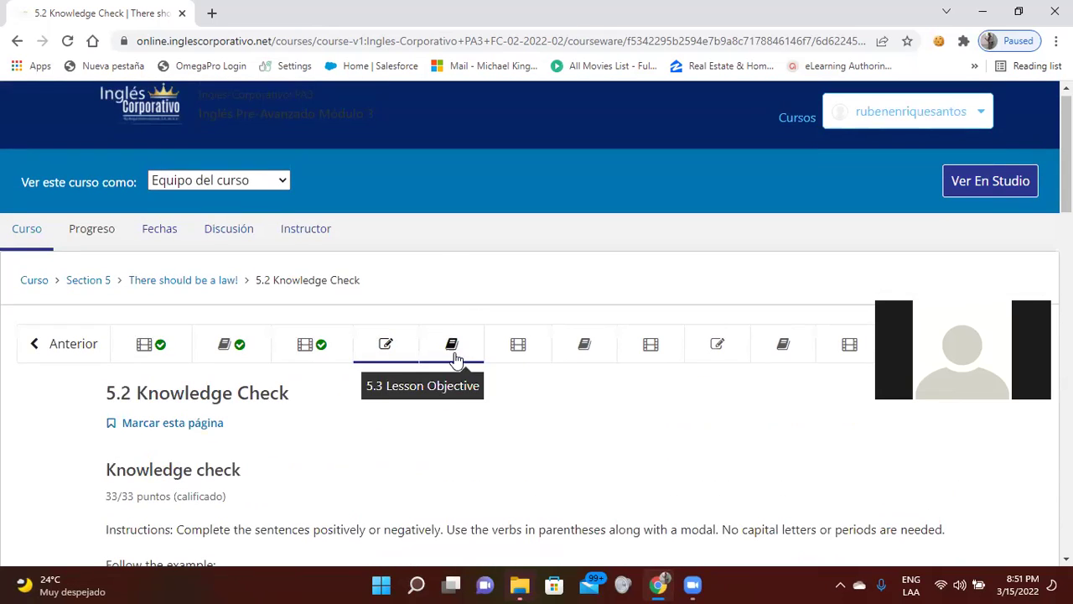
left_click(452, 345)
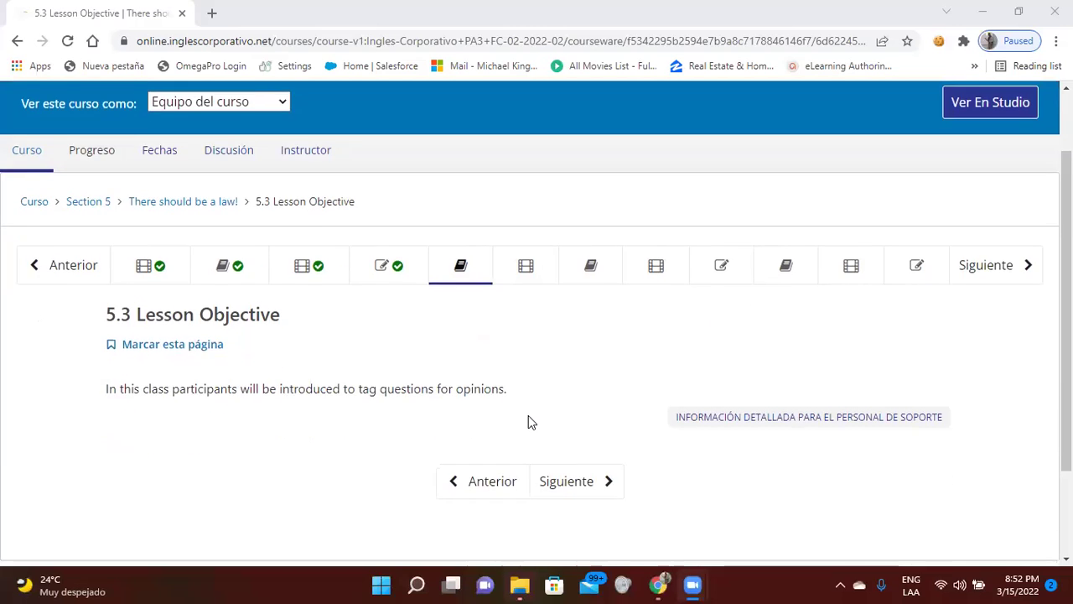
scroll(528, 415, "down", 1)
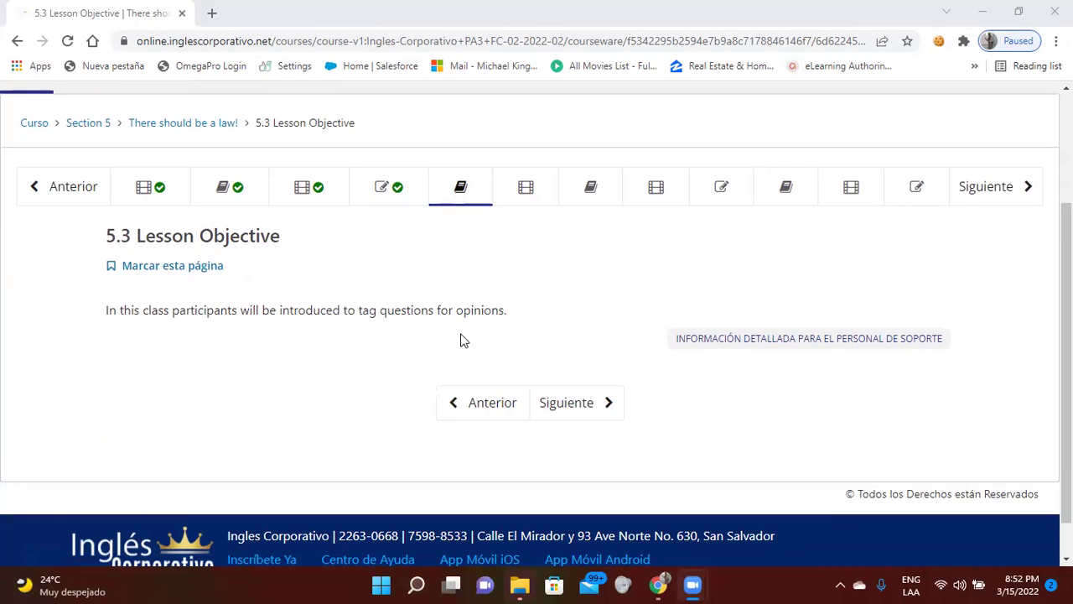
- Go to the 5.4 Conversation page "It isn't cheap, is it?" and play its video in full screen
left_click(598, 405)
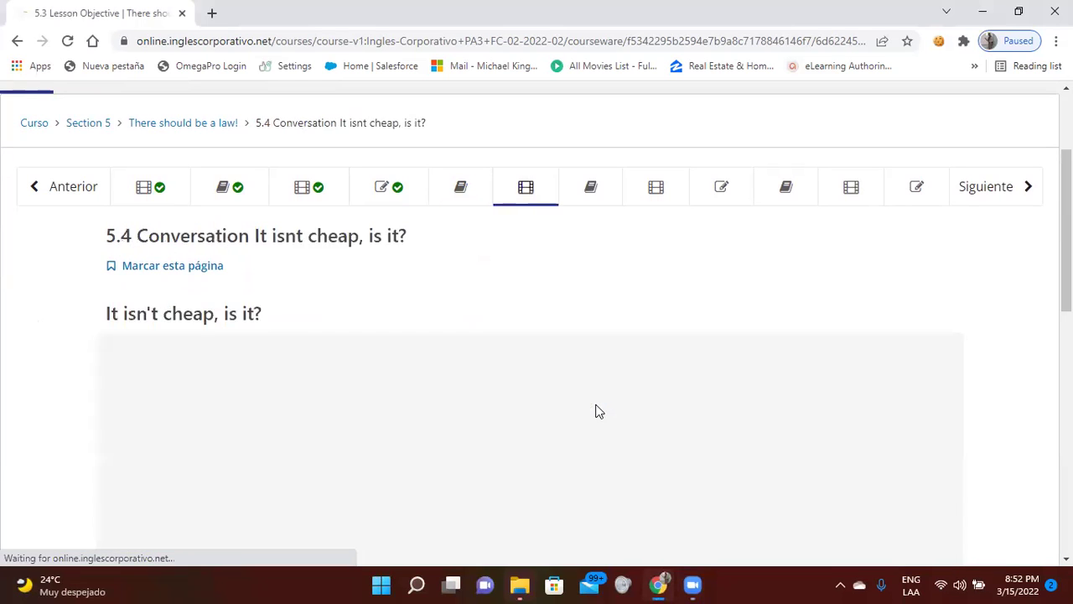
scroll(390, 390, "down", 5)
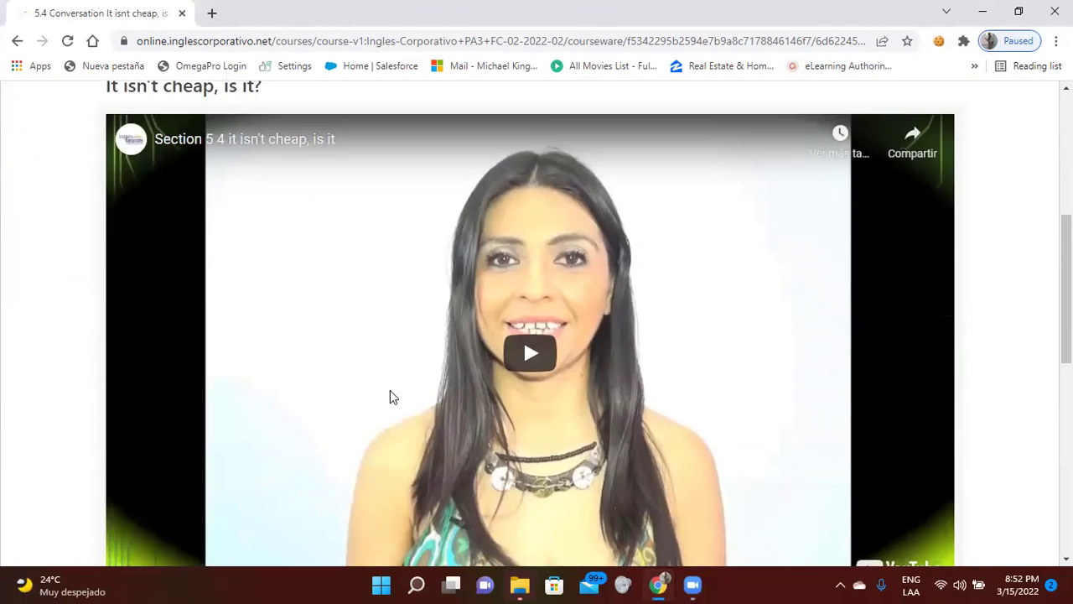
scroll(390, 396, "down", 1)
left_click(462, 338)
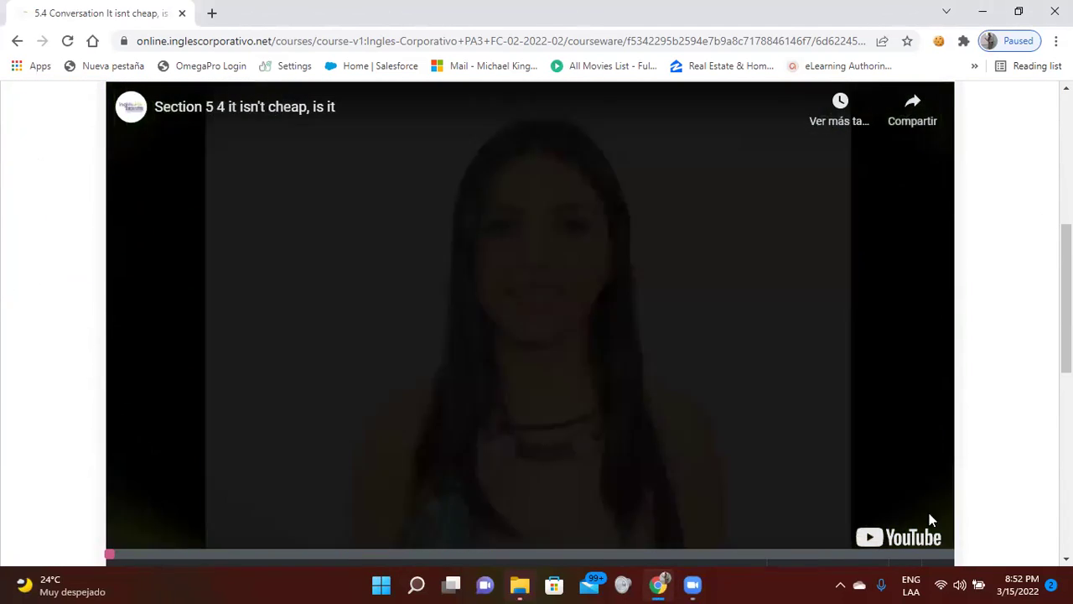
scroll(935, 511, "down", 1)
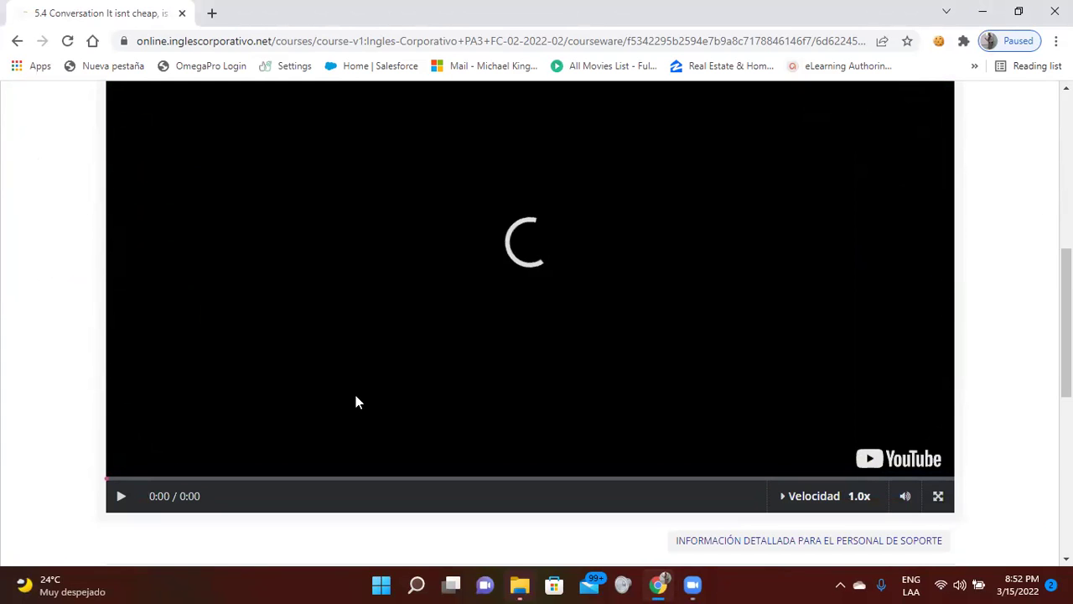
key("f")
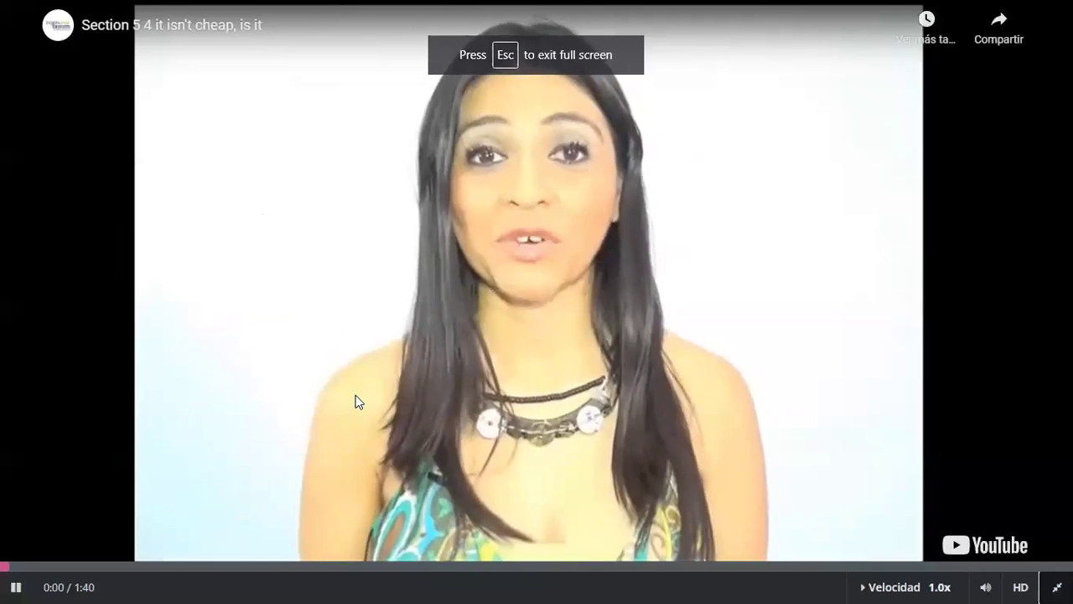